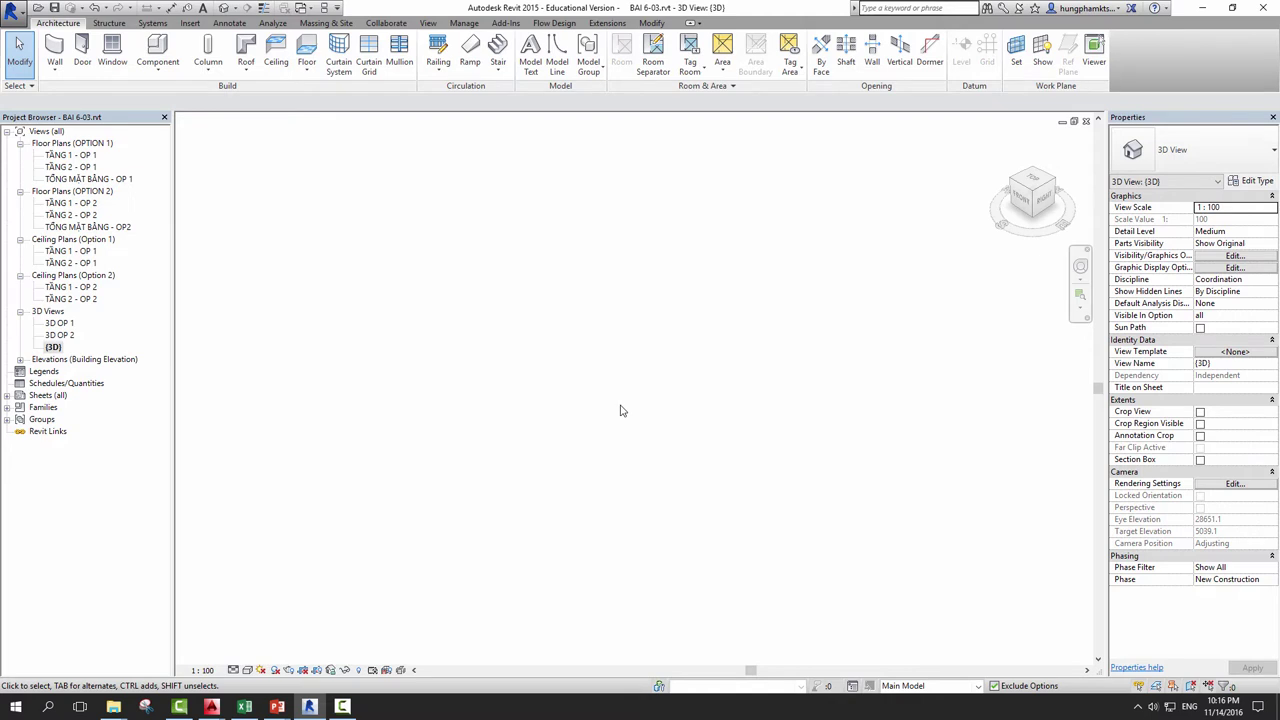
Step: Start a new project from the application menu, then cancel it
left_click(12, 10)
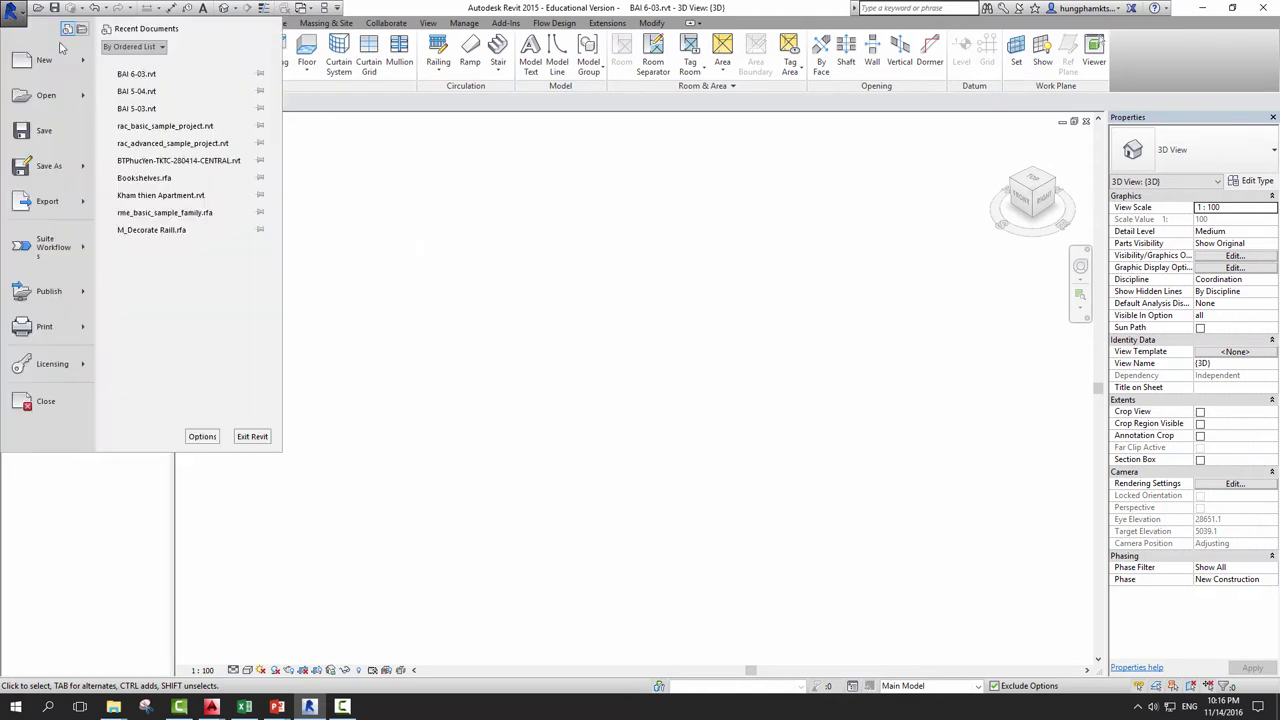
left_click(130, 57)
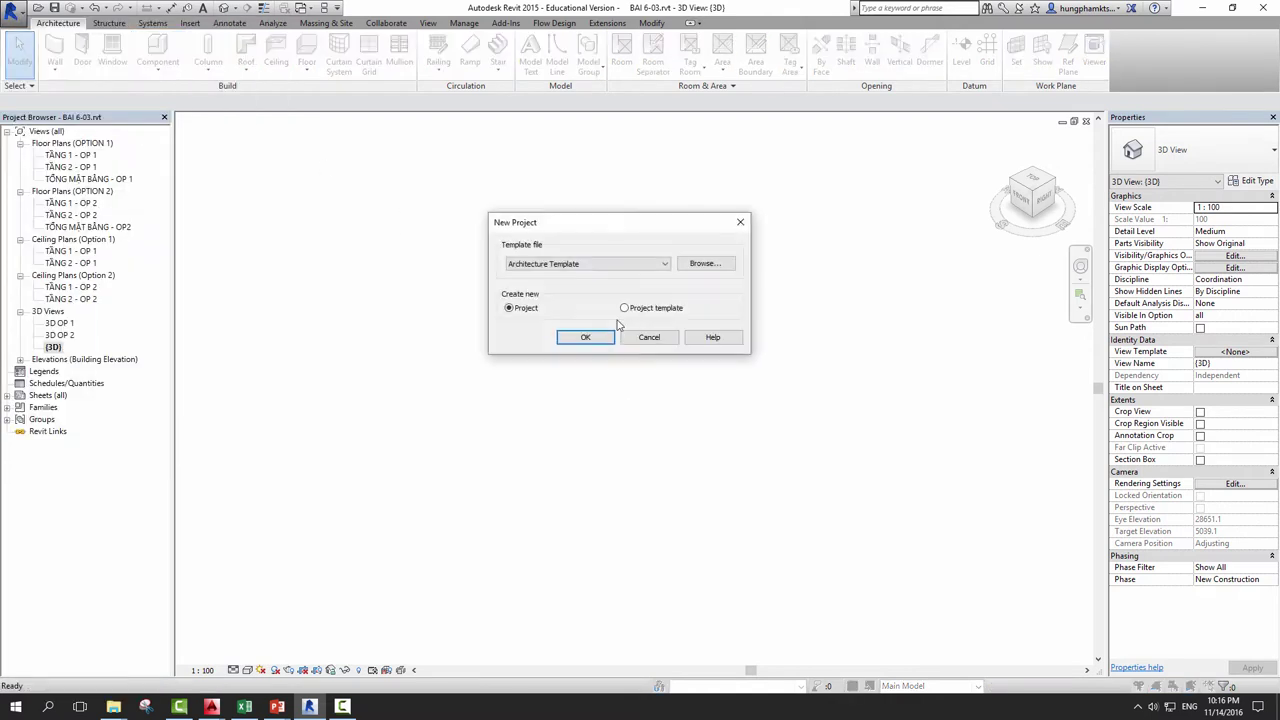
left_click(741, 223)
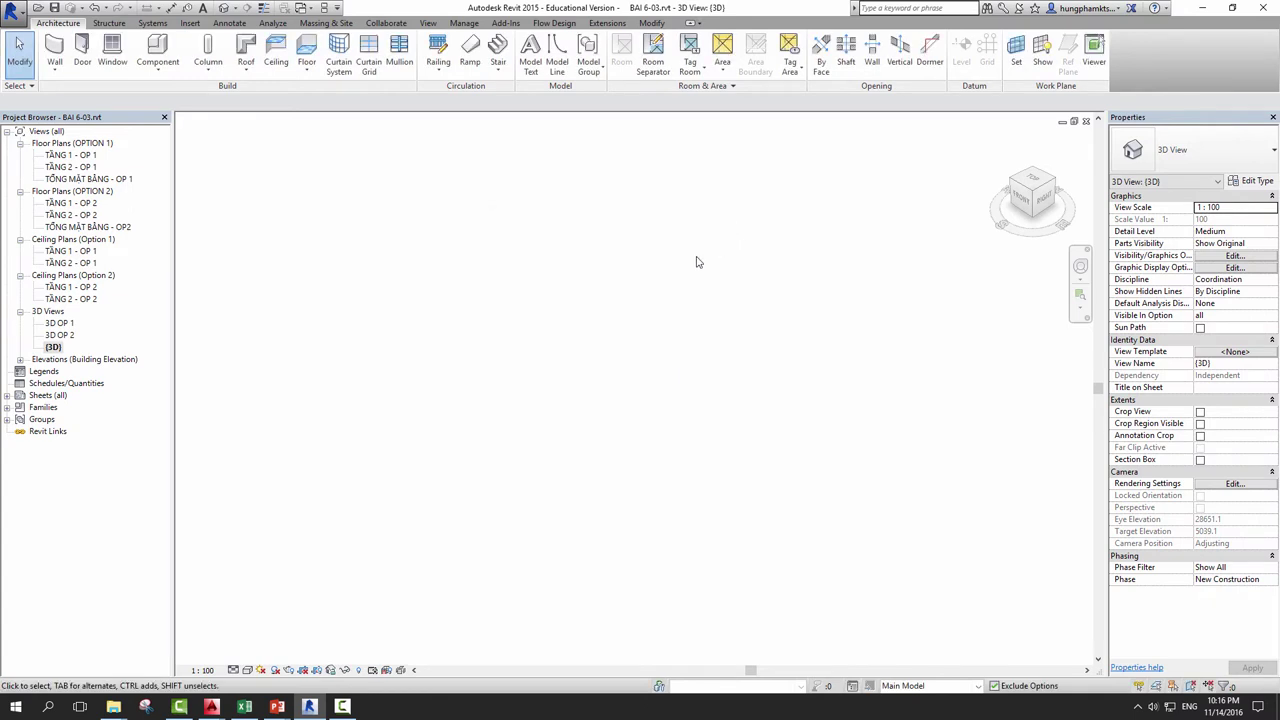
Step: Review the design options with Main Model kept active, and browse the OP 1 and OP 2 plans
left_click(932, 686)
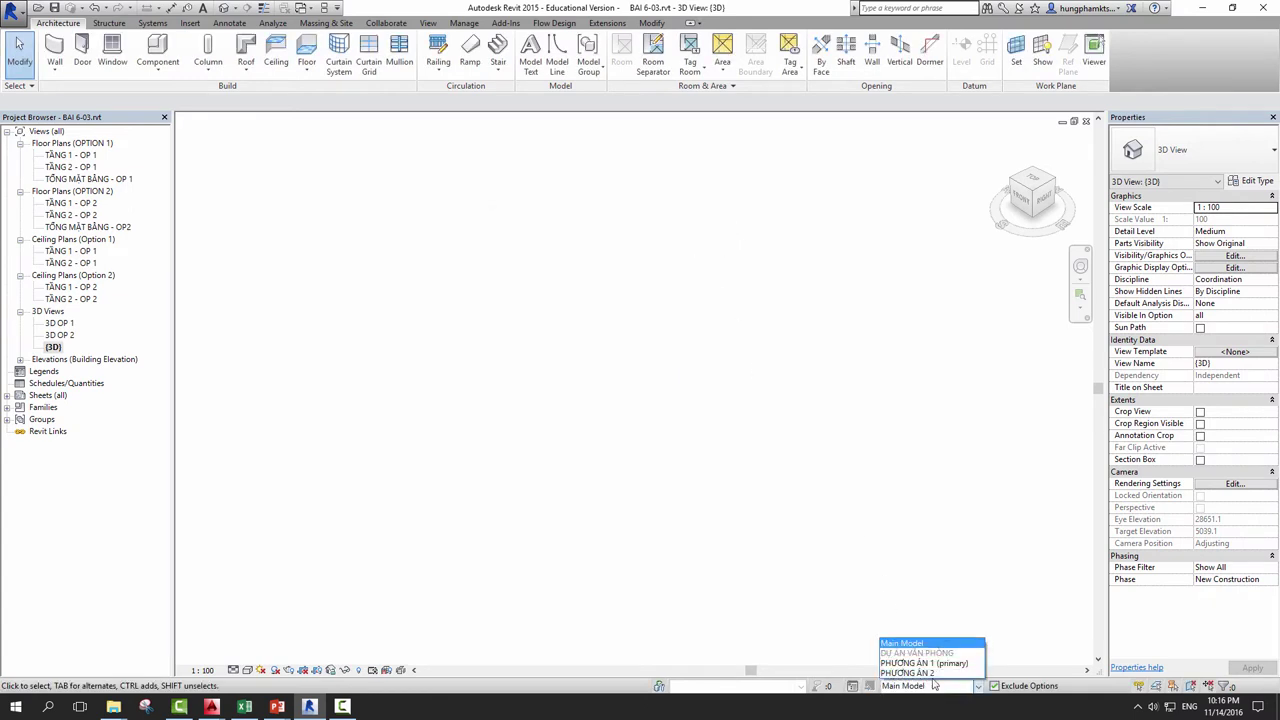
left_click(855, 692)
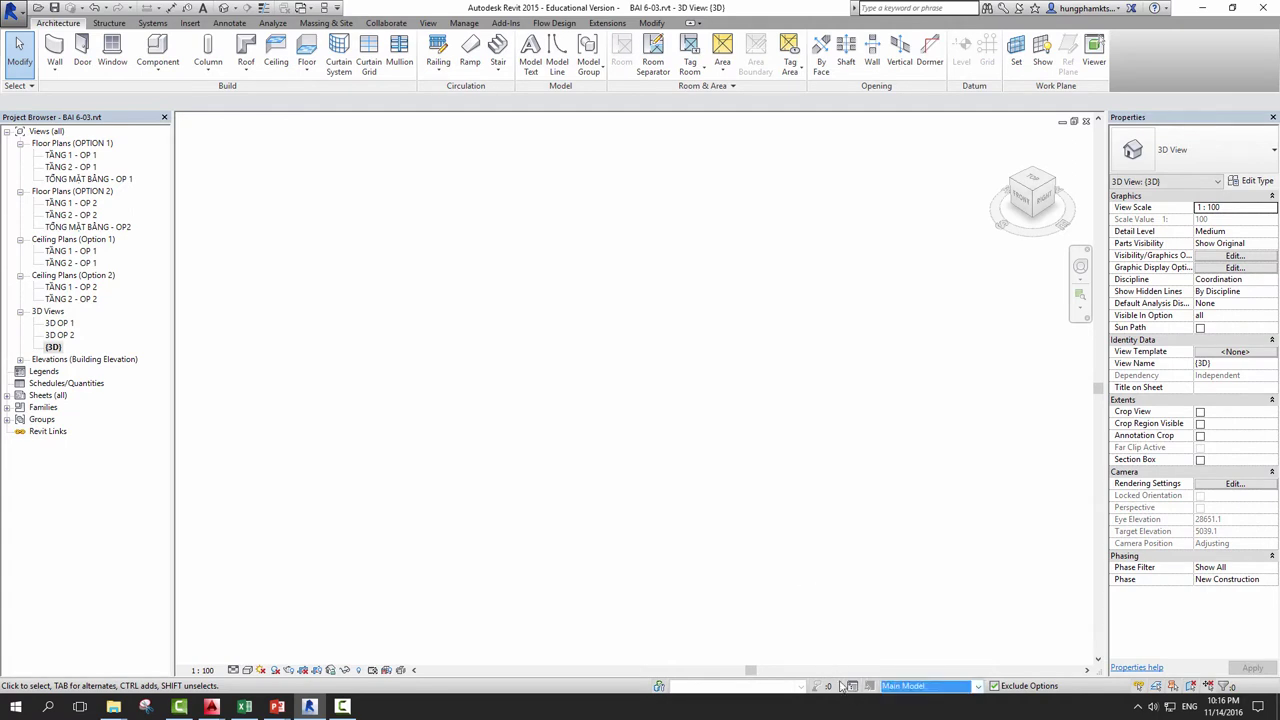
left_click(852, 688)
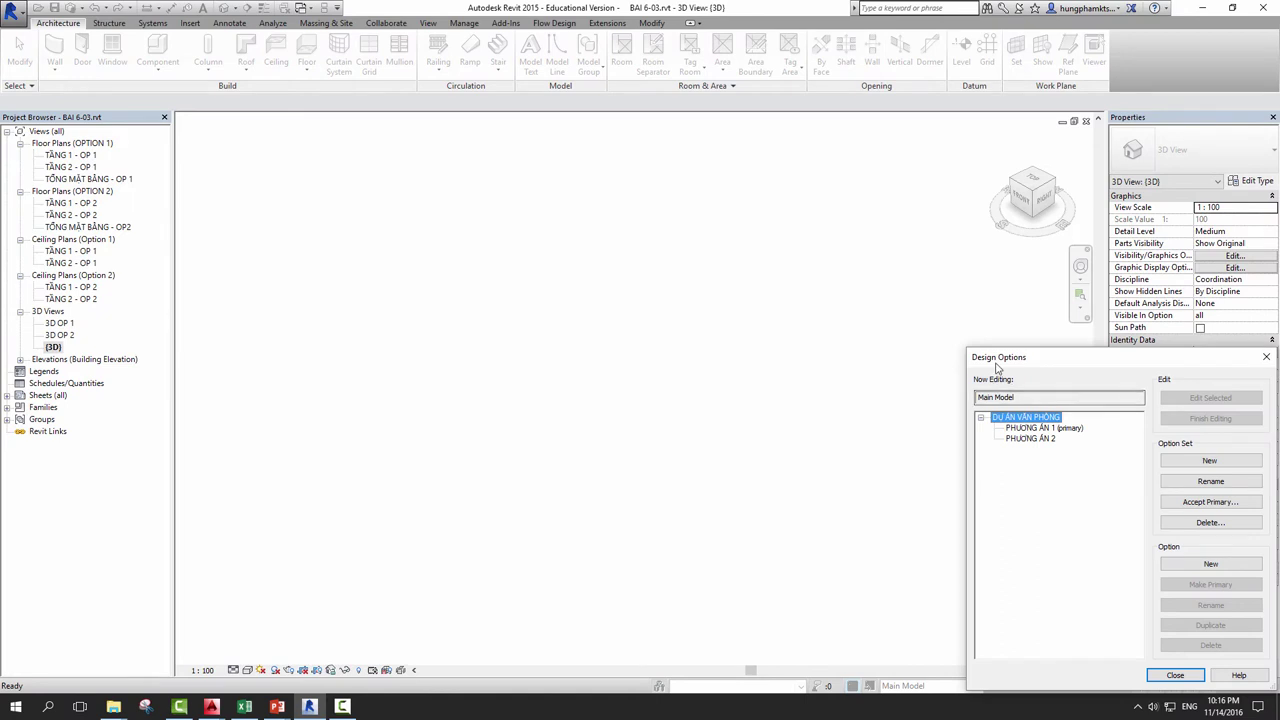
left_click_drag(1000, 357, 750, 207)
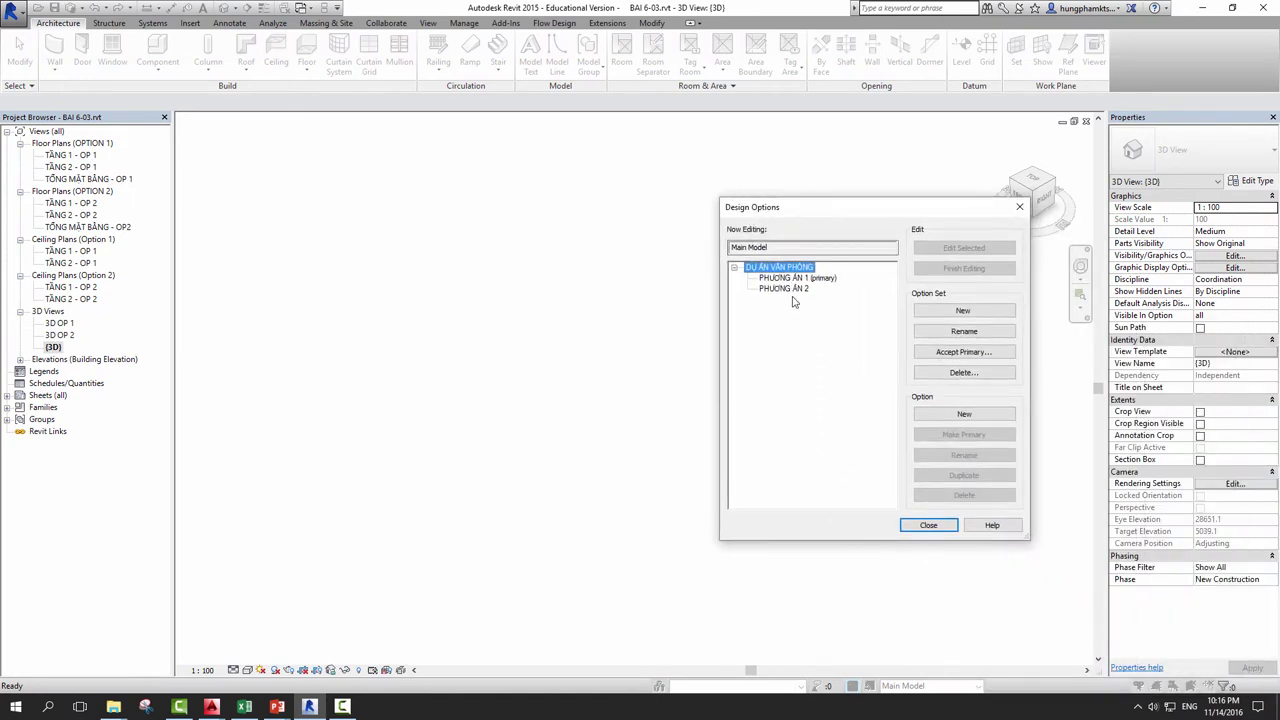
left_click(1017, 207)
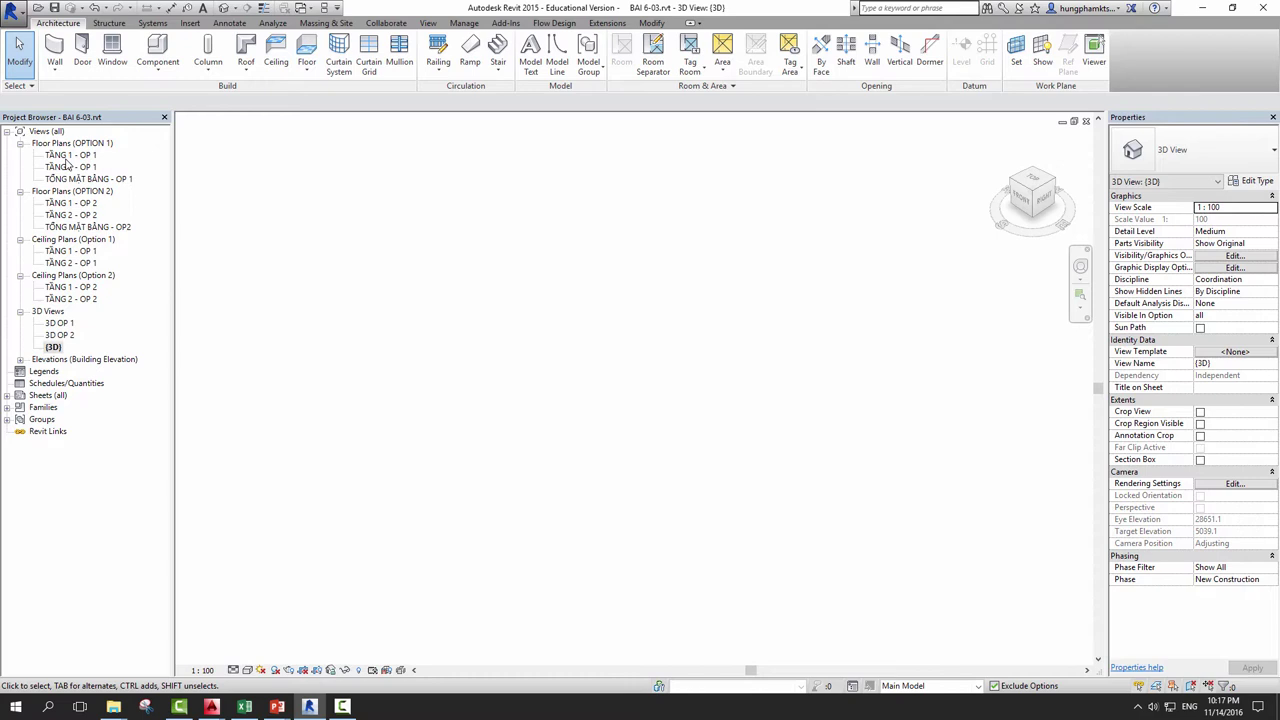
left_click(76, 157)
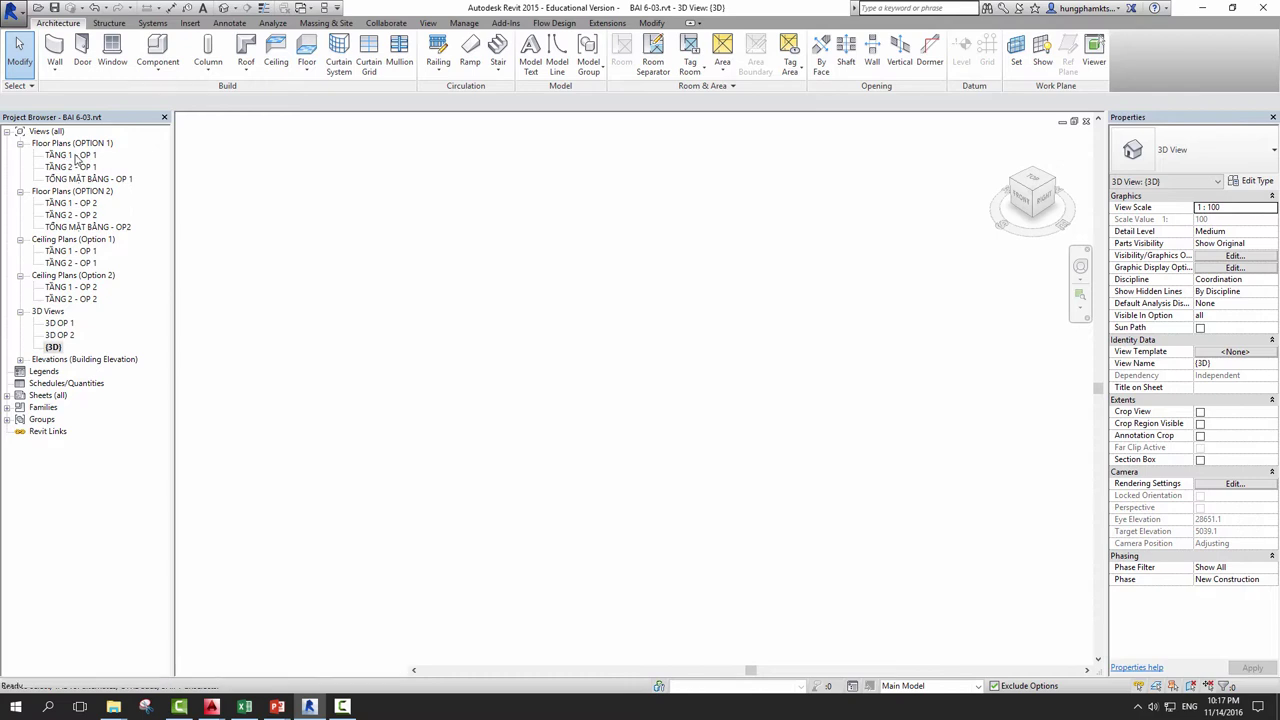
left_click(72, 203)
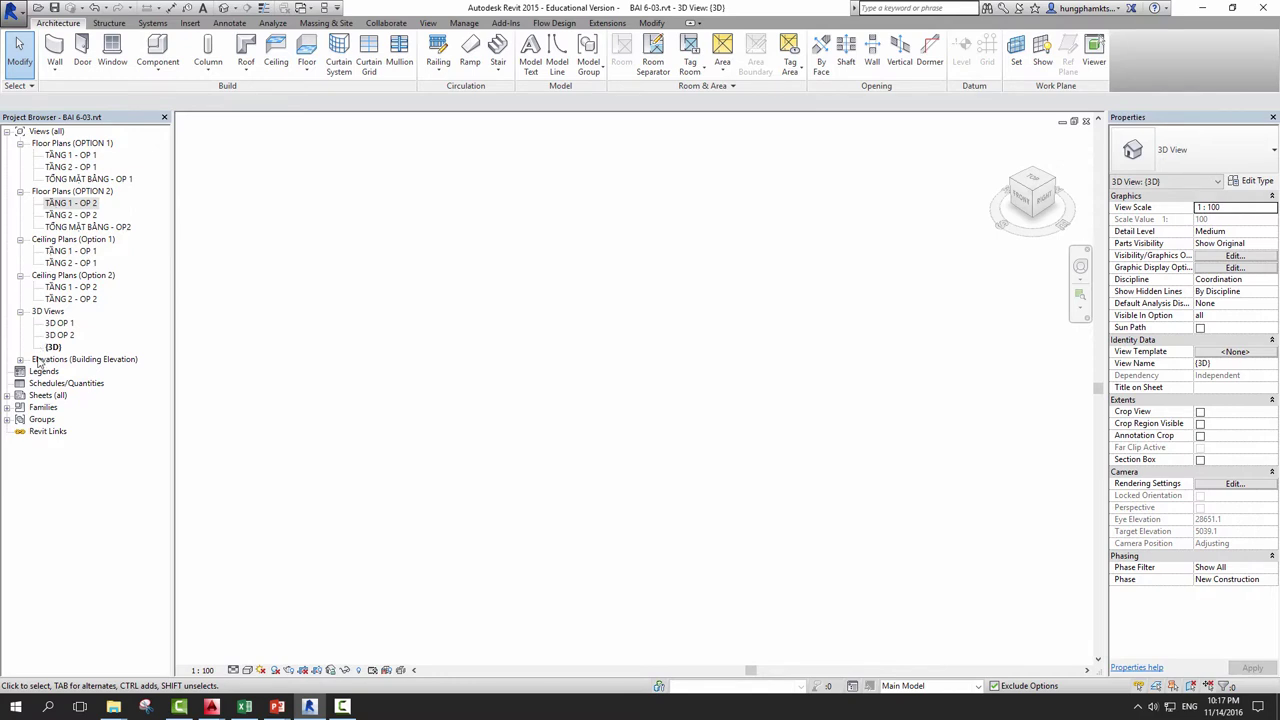
Step: Inspect the level markers in the Bắc elevation, then open floor plan TẦNG 1 - OP 1
double_click(40, 359)
double_click(51, 371)
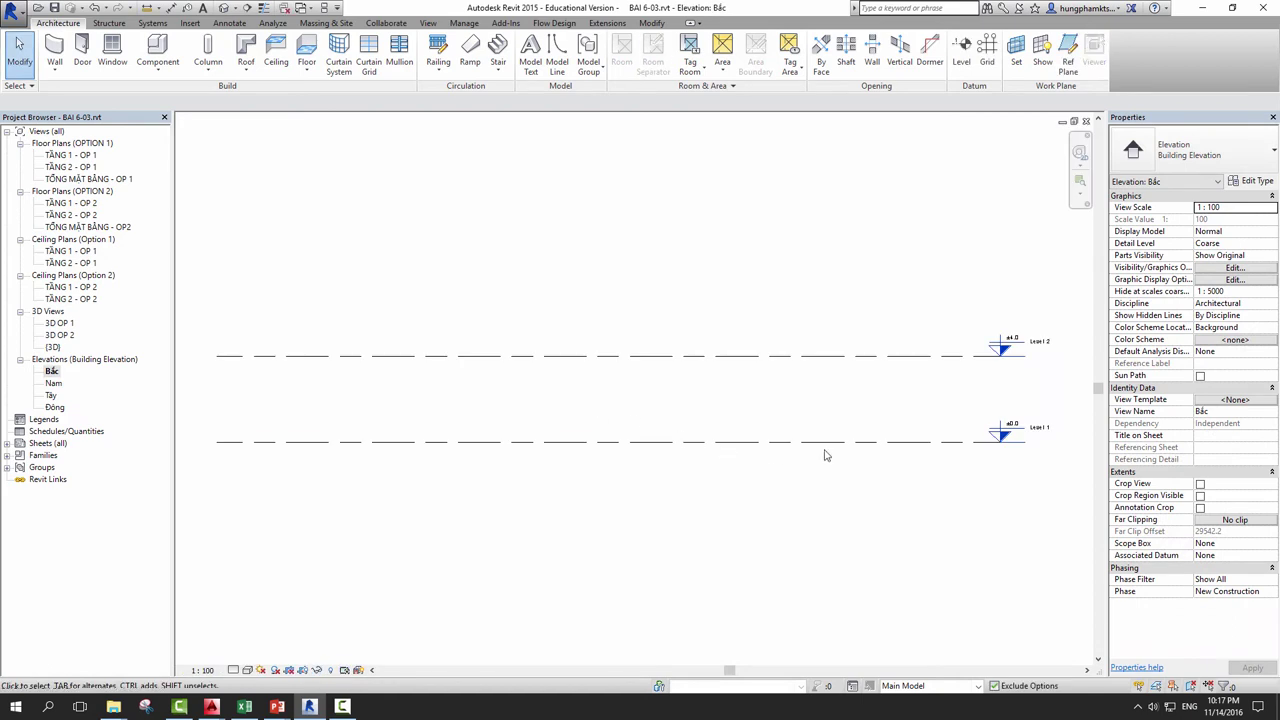
scroll(950, 360, "up", 2)
scroll(920, 380, "up", 2)
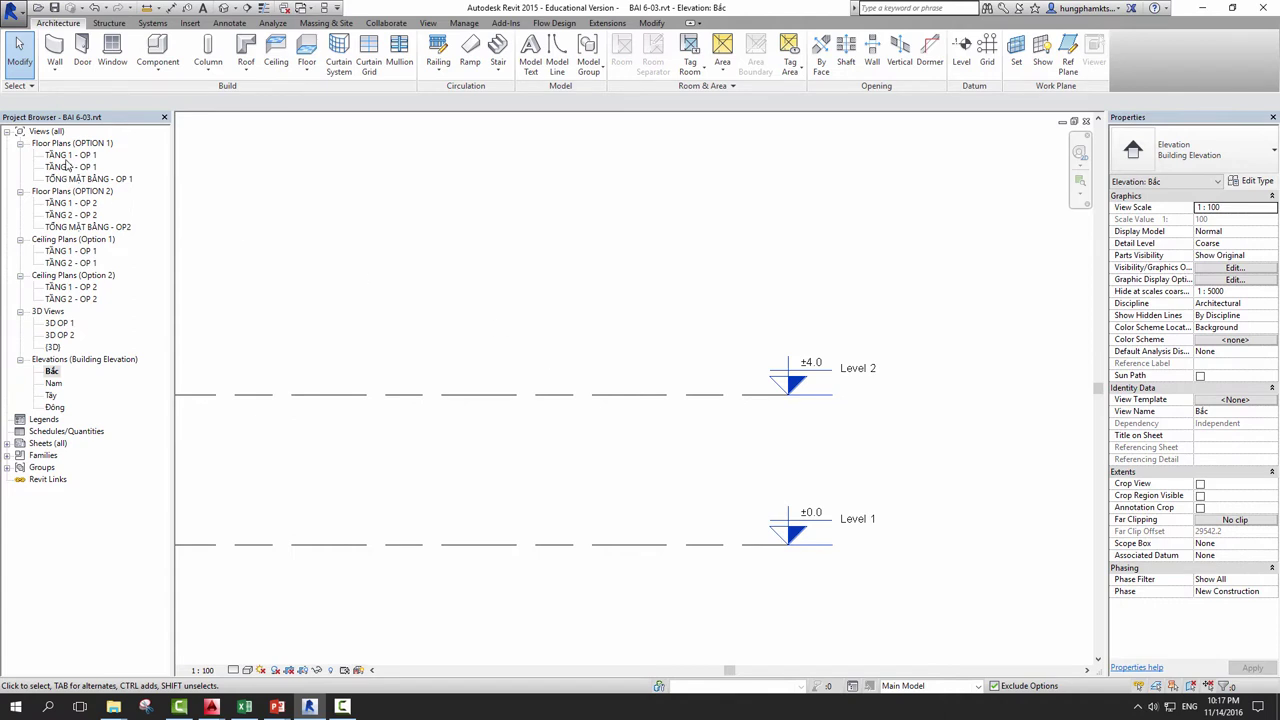
scroll(551, 301, "down", 1)
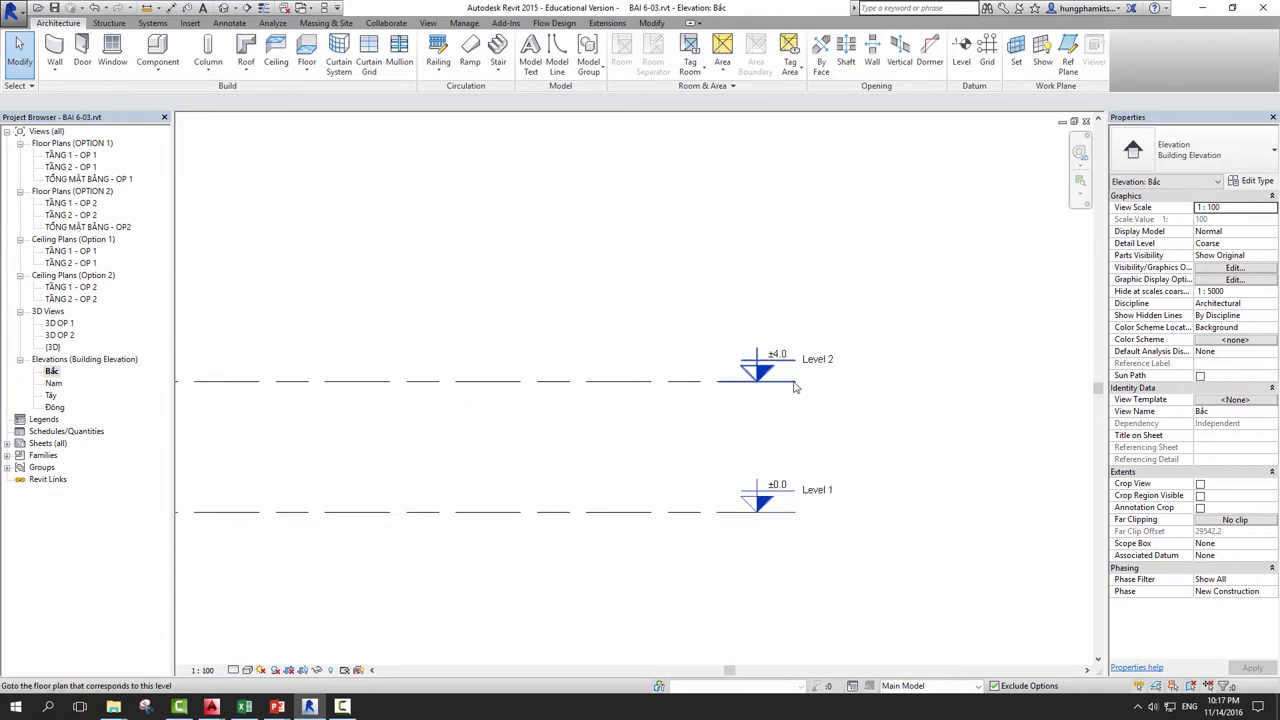
middle_click_drag(531, 339, 706, 394)
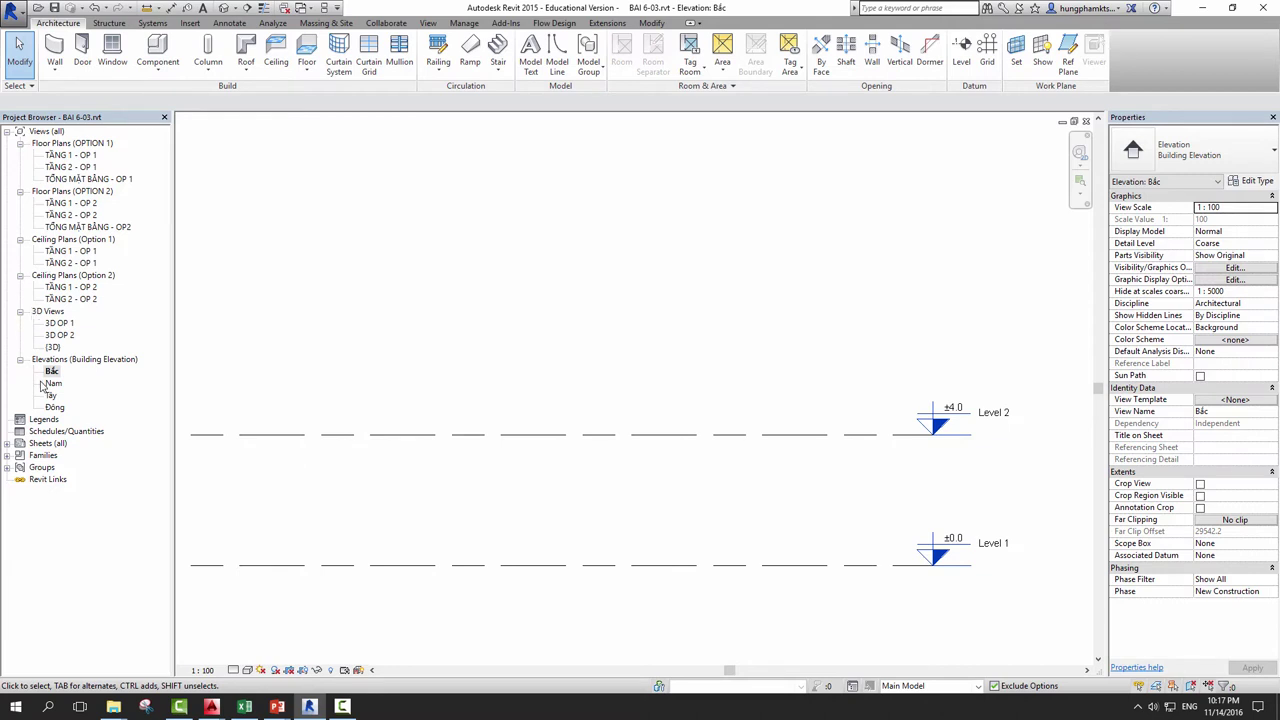
middle_click_drag(657, 440, 631, 430)
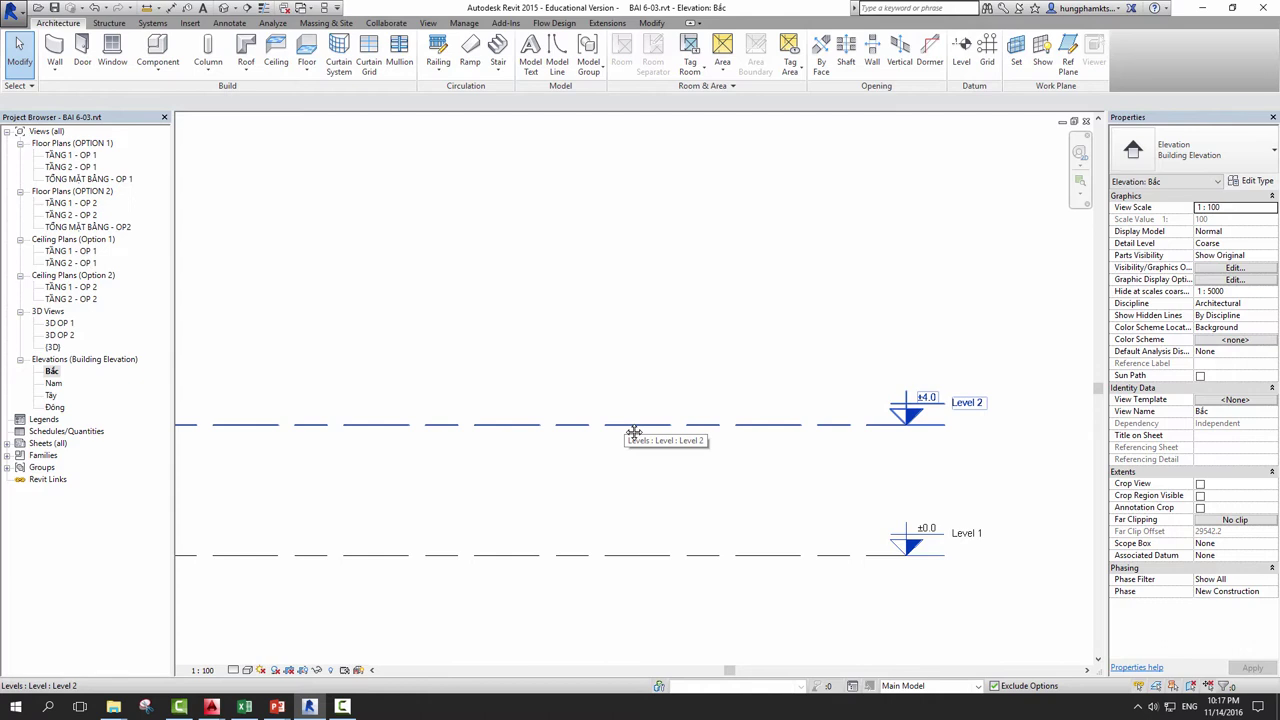
double_click(68, 157)
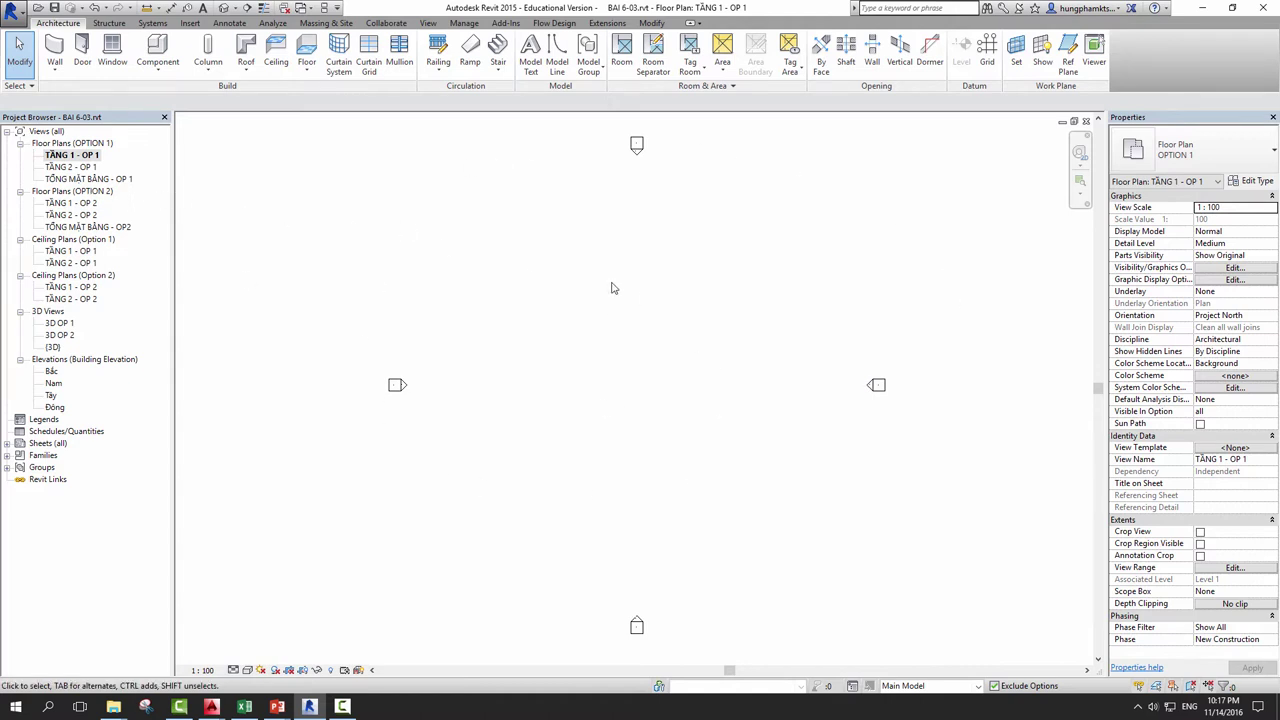
Step: Show the Insert ribbon's file linking and import tools
left_click(191, 23)
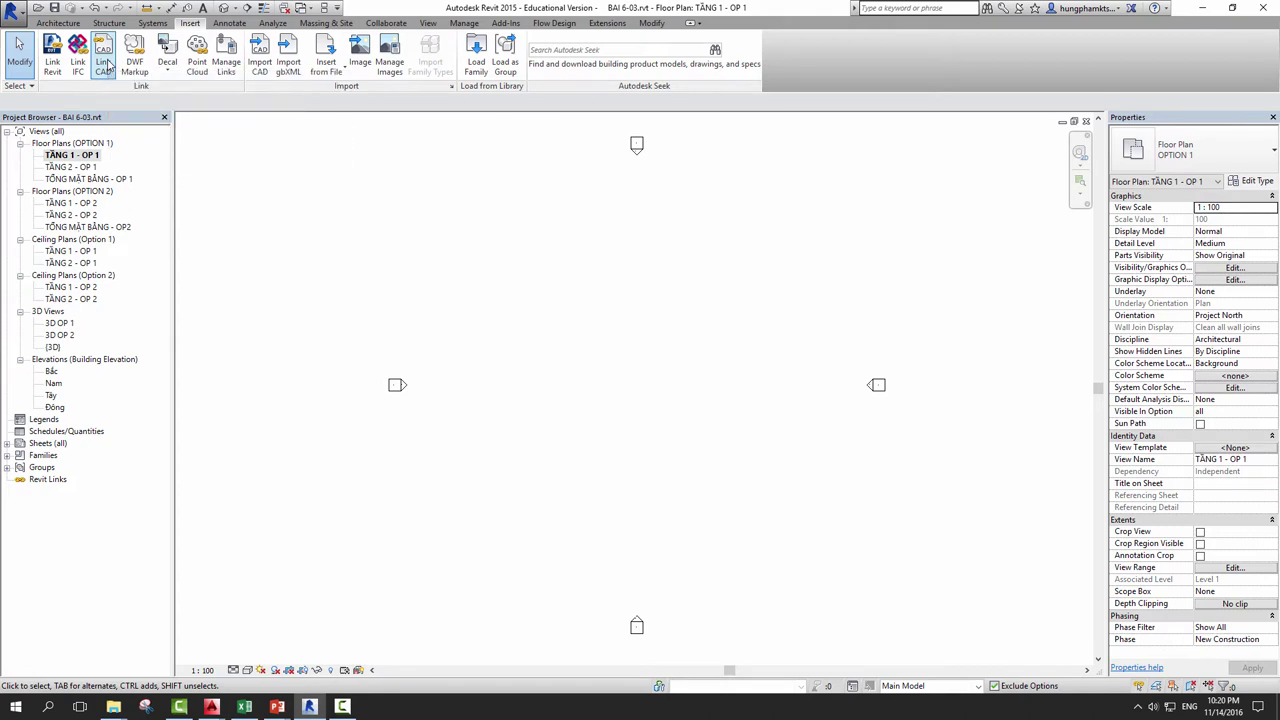
left_click(104, 60)
left_click_drag(572, 155, 694, 138)
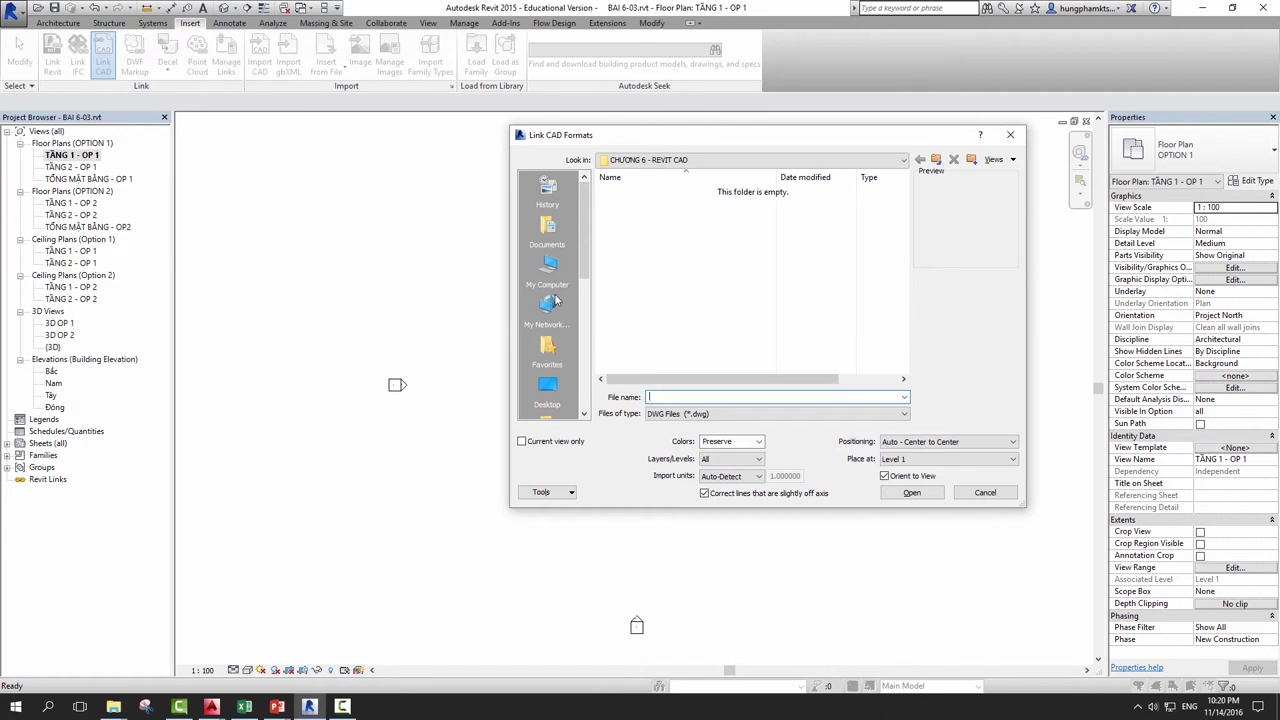
left_click(562, 386)
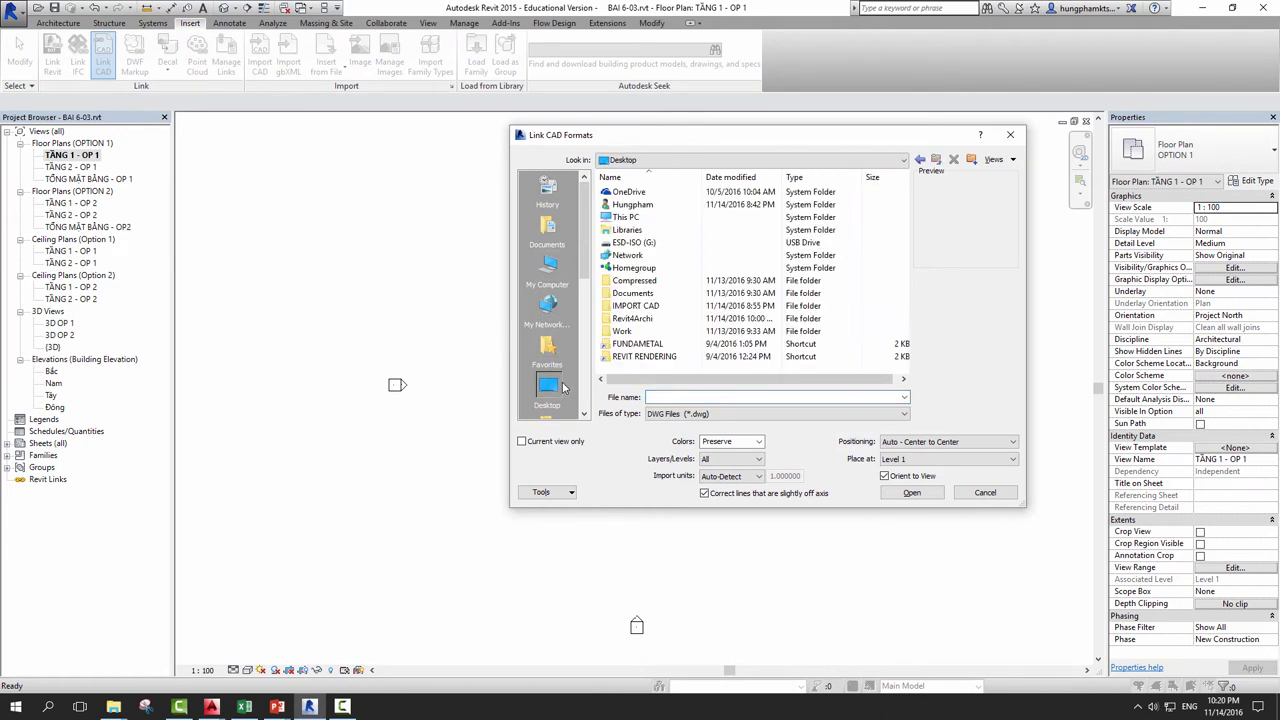
left_click(645, 308)
double_click(645, 308)
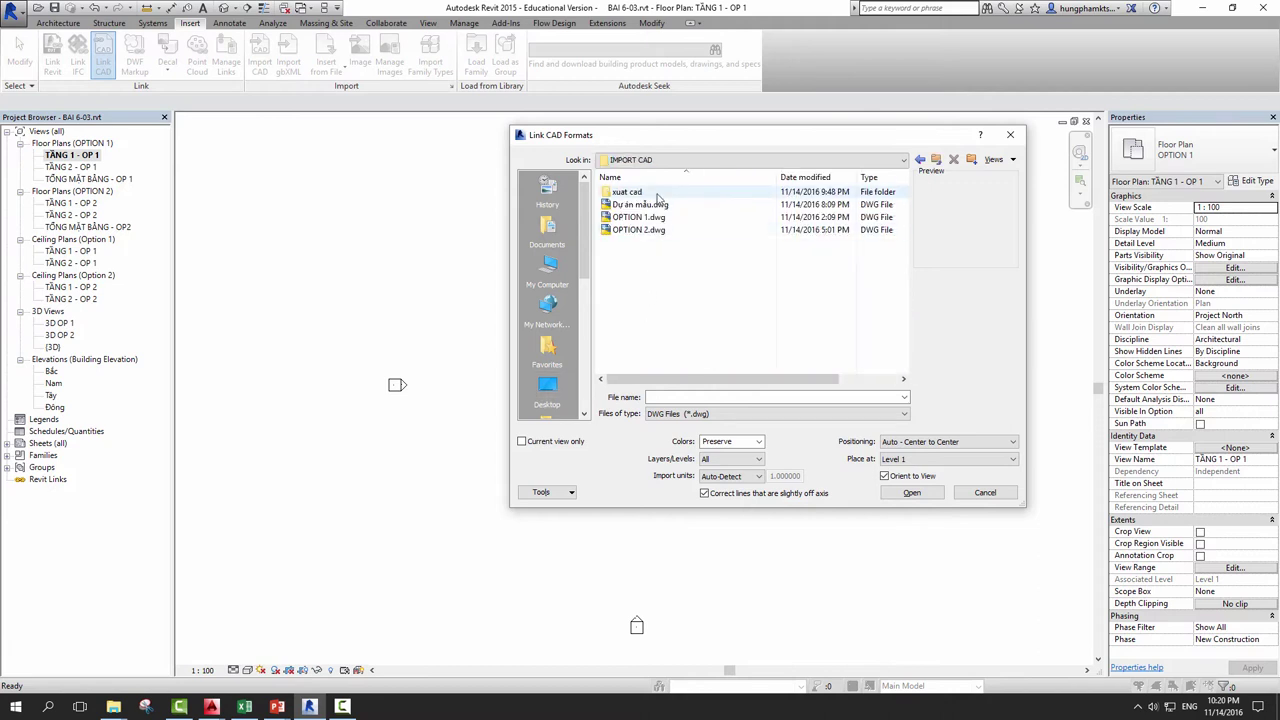
double_click(655, 192)
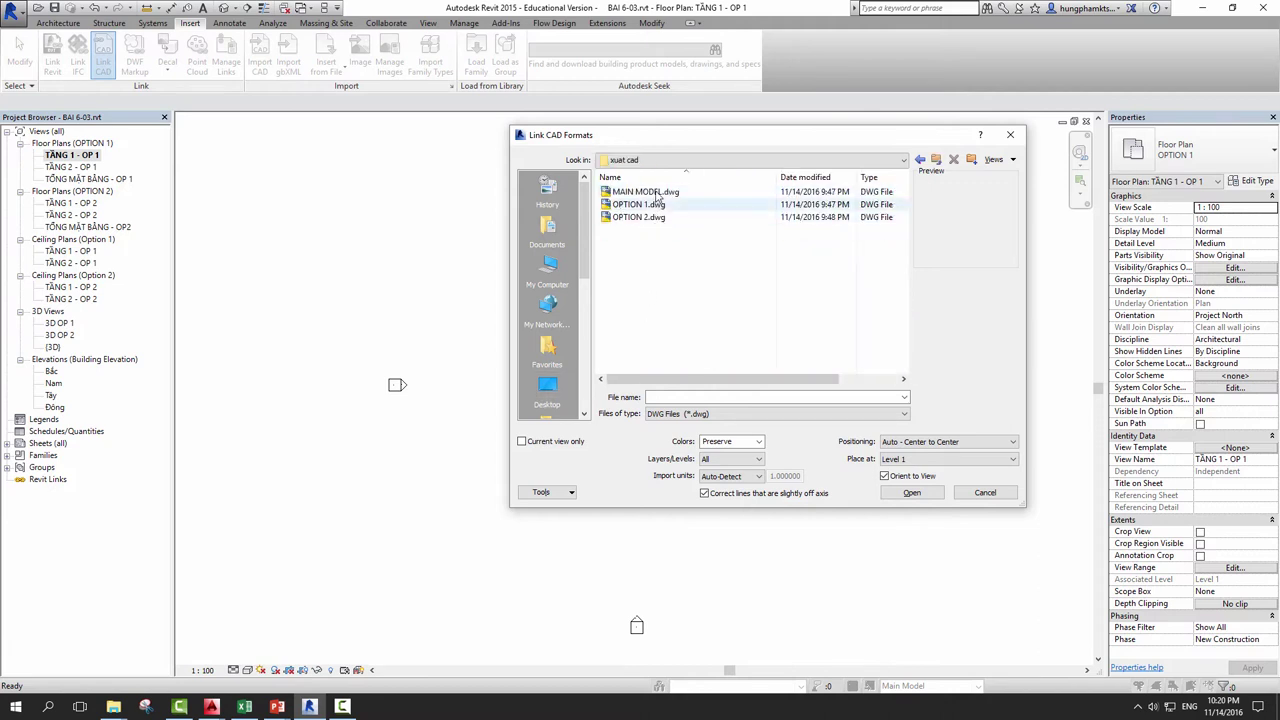
left_click(648, 191)
left_click(640, 217)
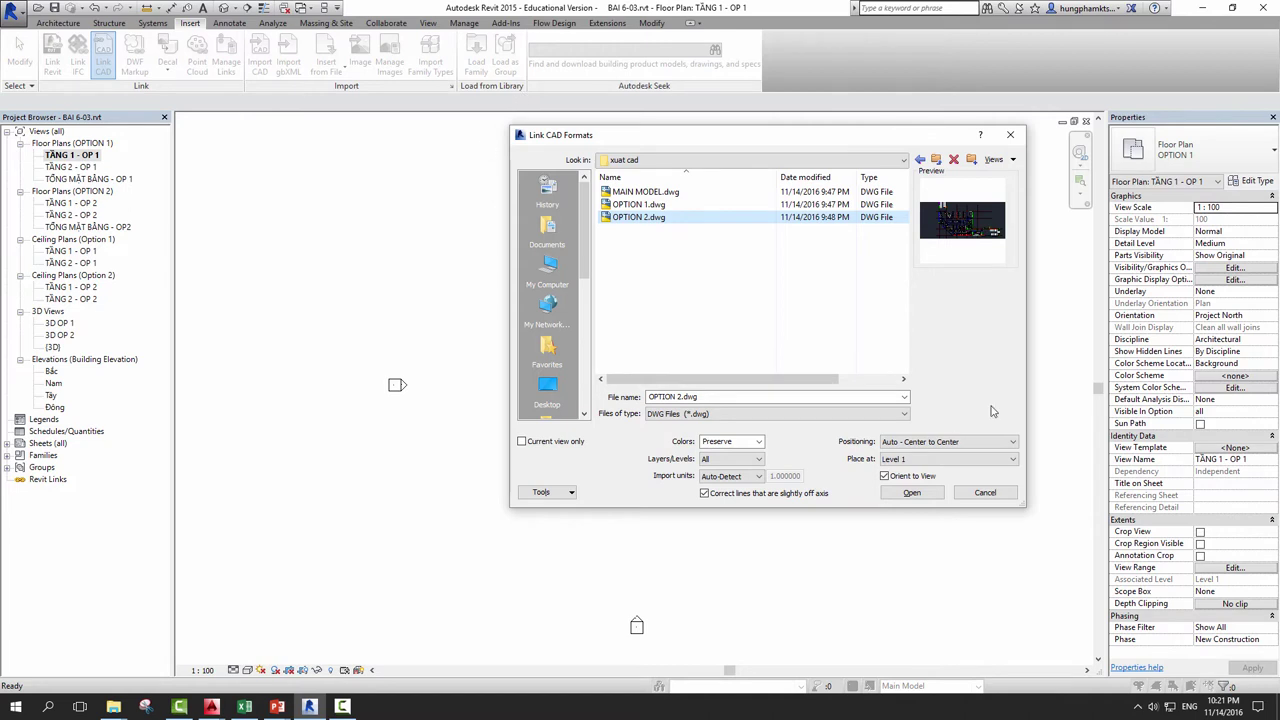
left_click(1008, 134)
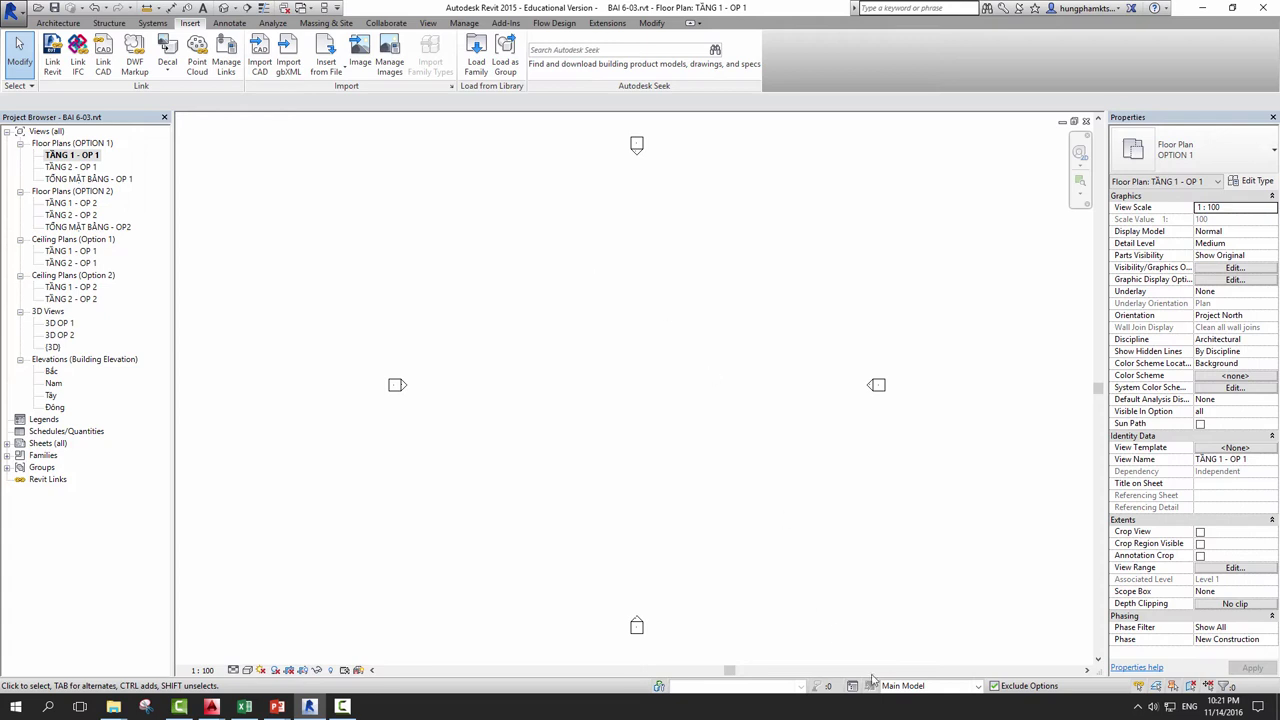
Step: Set PHƯƠNG ÁN 1 (primary) as the working design option and launch Link CAD
left_click(899, 688)
left_click(910, 643)
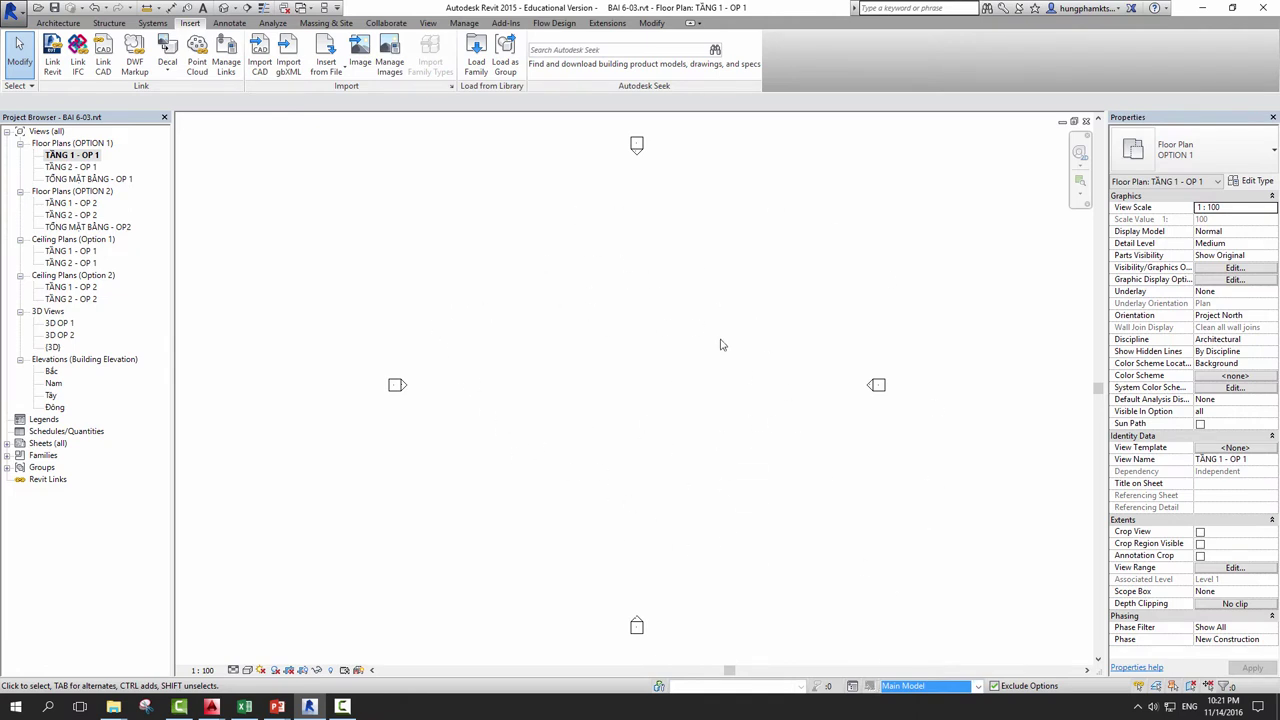
left_click(908, 688)
left_click(915, 663)
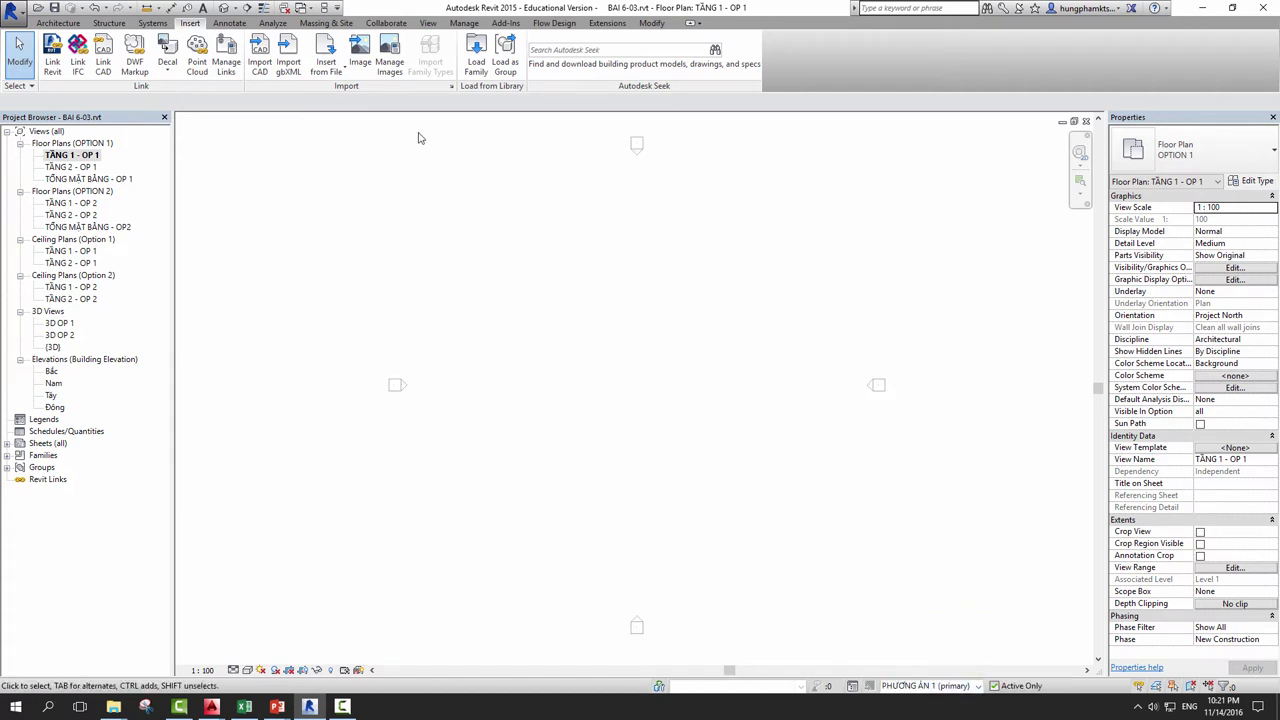
left_click(104, 52)
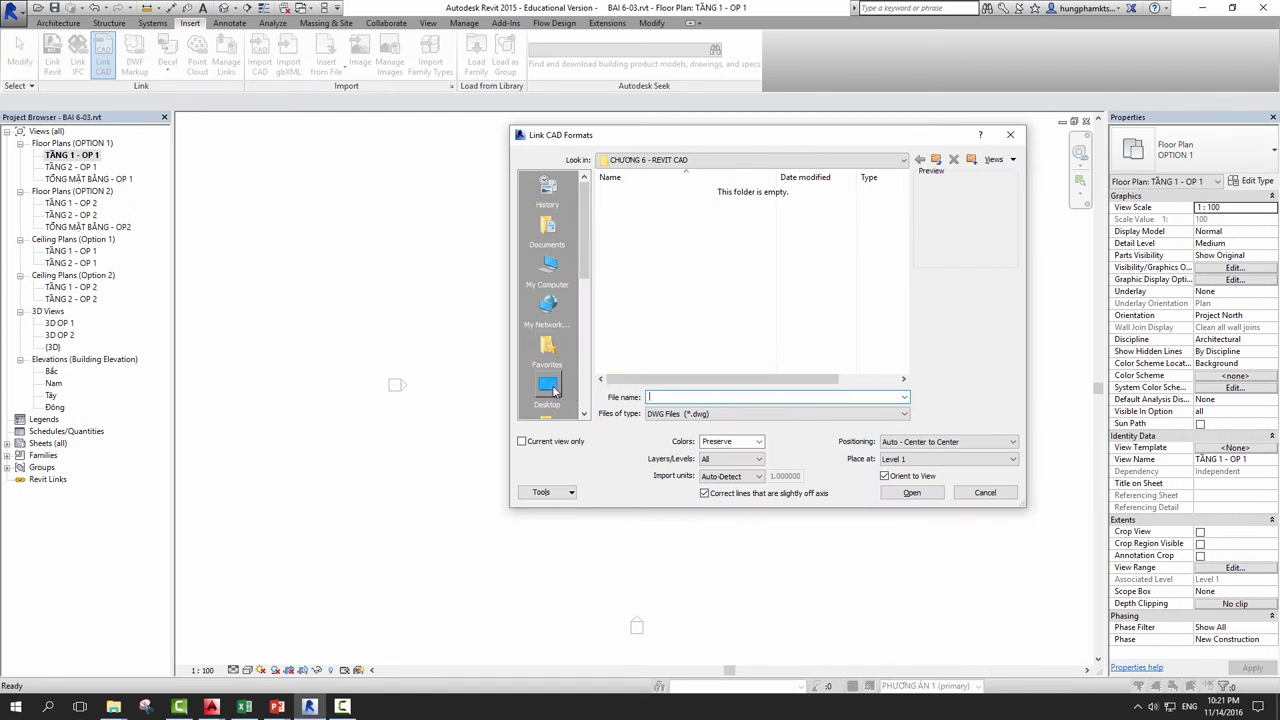
Step: Select OPTION 1.dwg in Desktop > IMPORT CAD, keeping the DWG file type
left_click(549, 388)
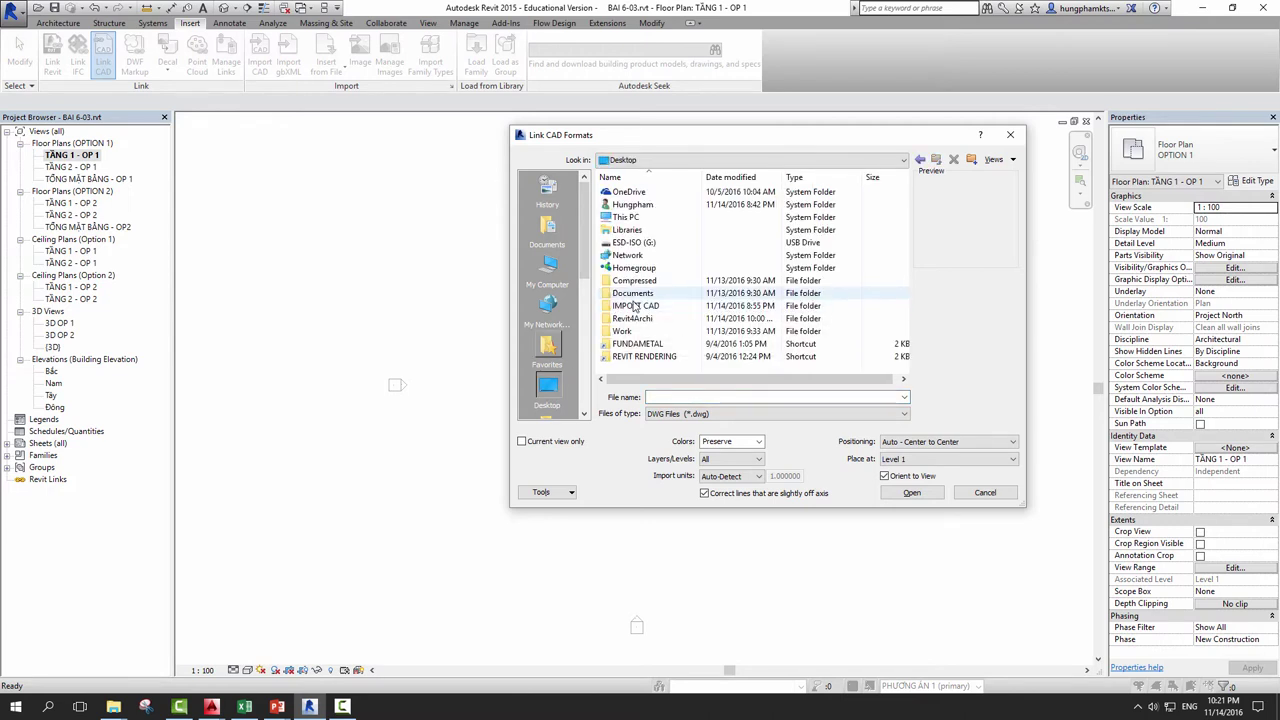
double_click(628, 305)
left_click(636, 218)
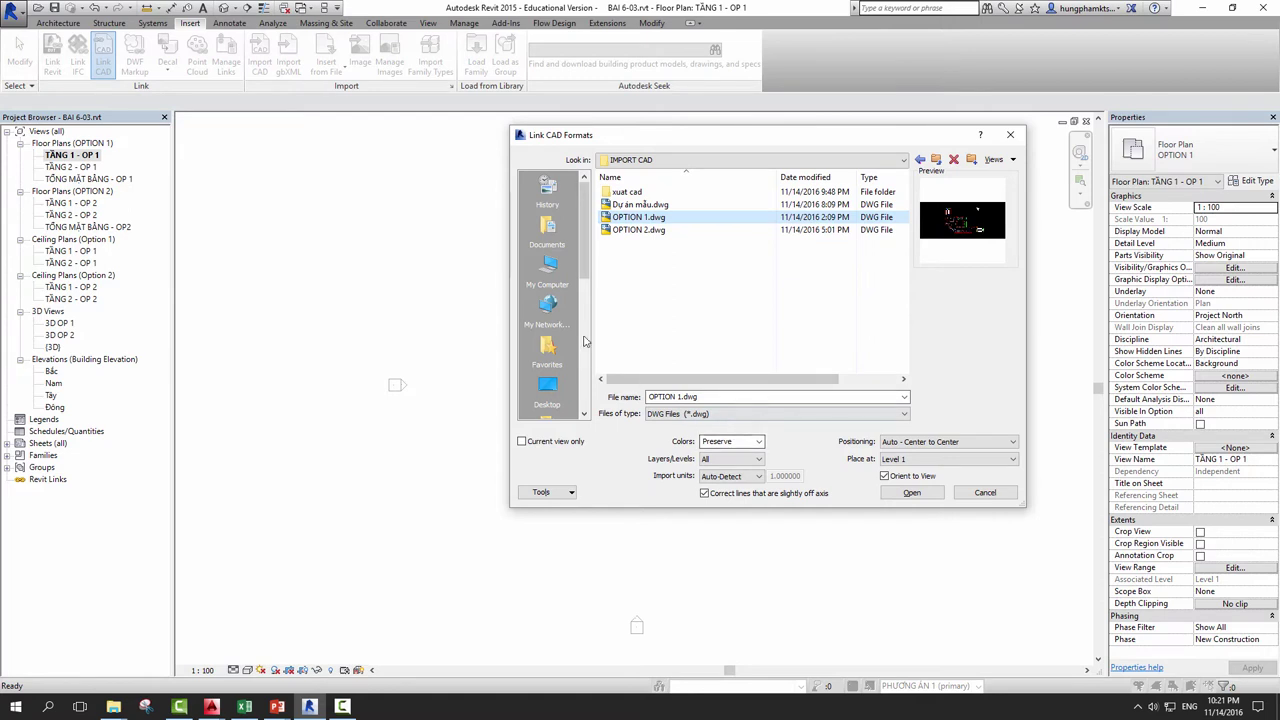
left_click(665, 414)
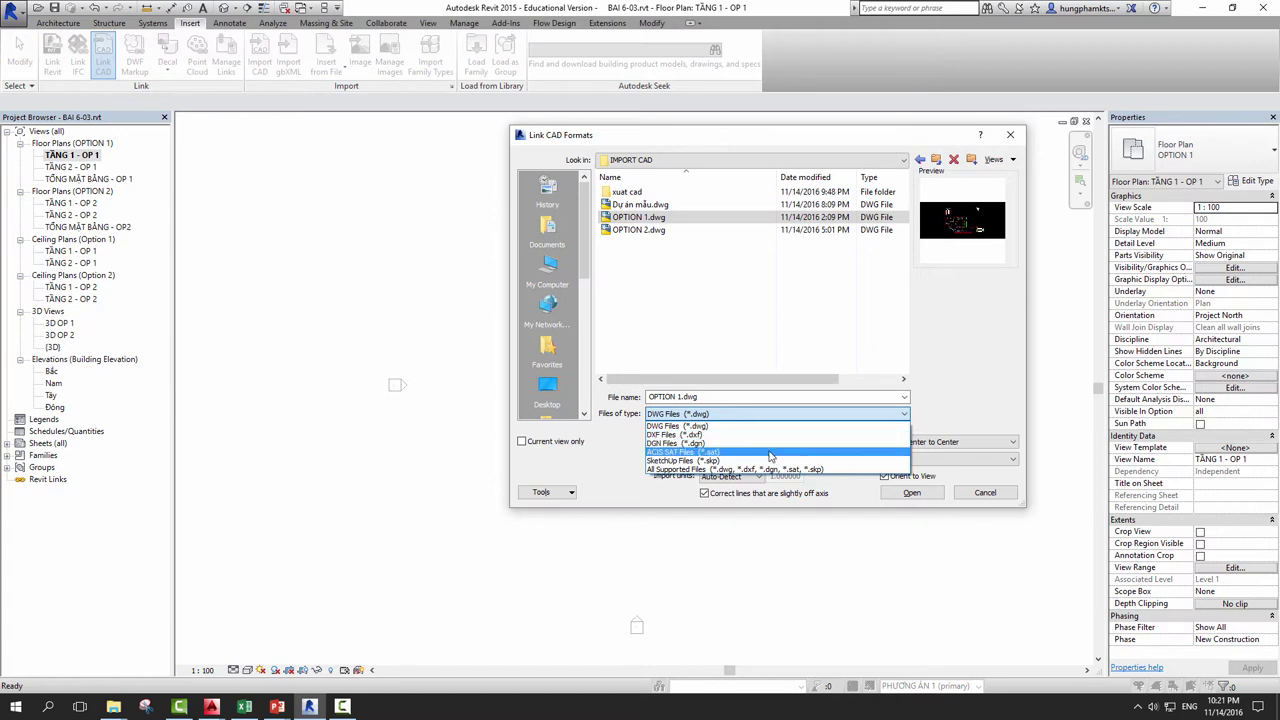
left_click(675, 426)
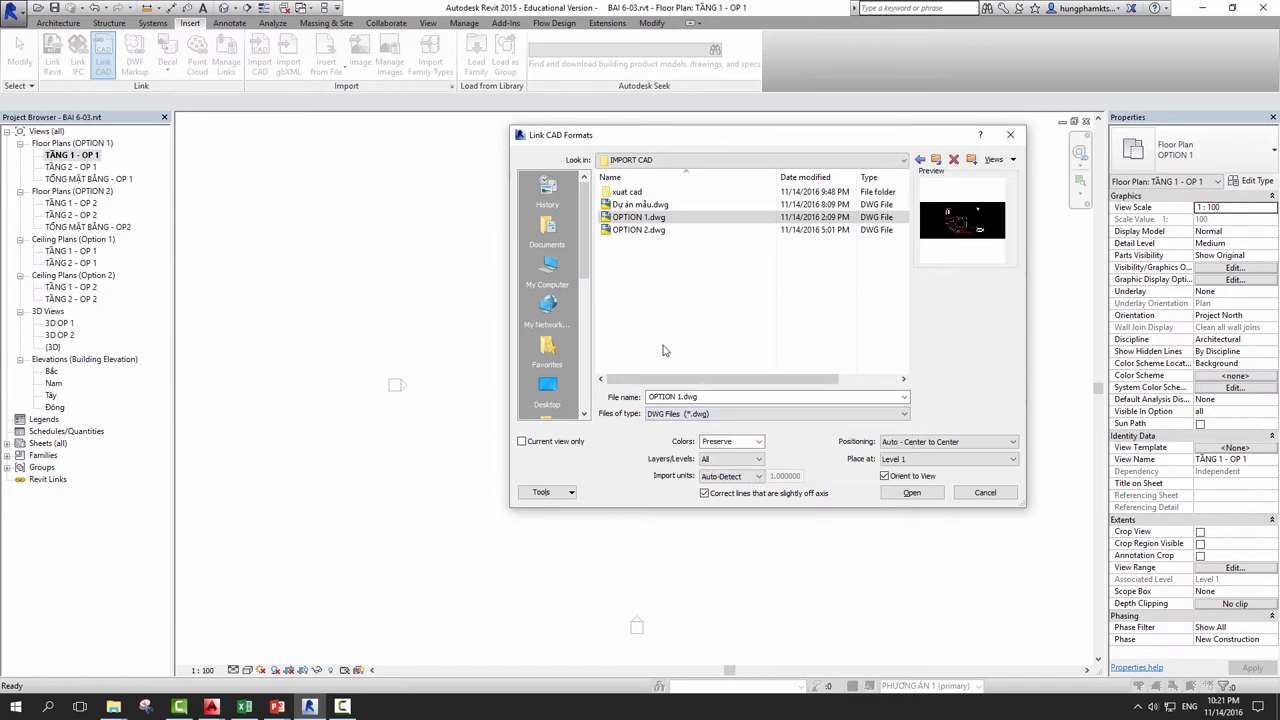
Step: Set Colors to Black and White and look through the layer import choices
left_click(759, 443)
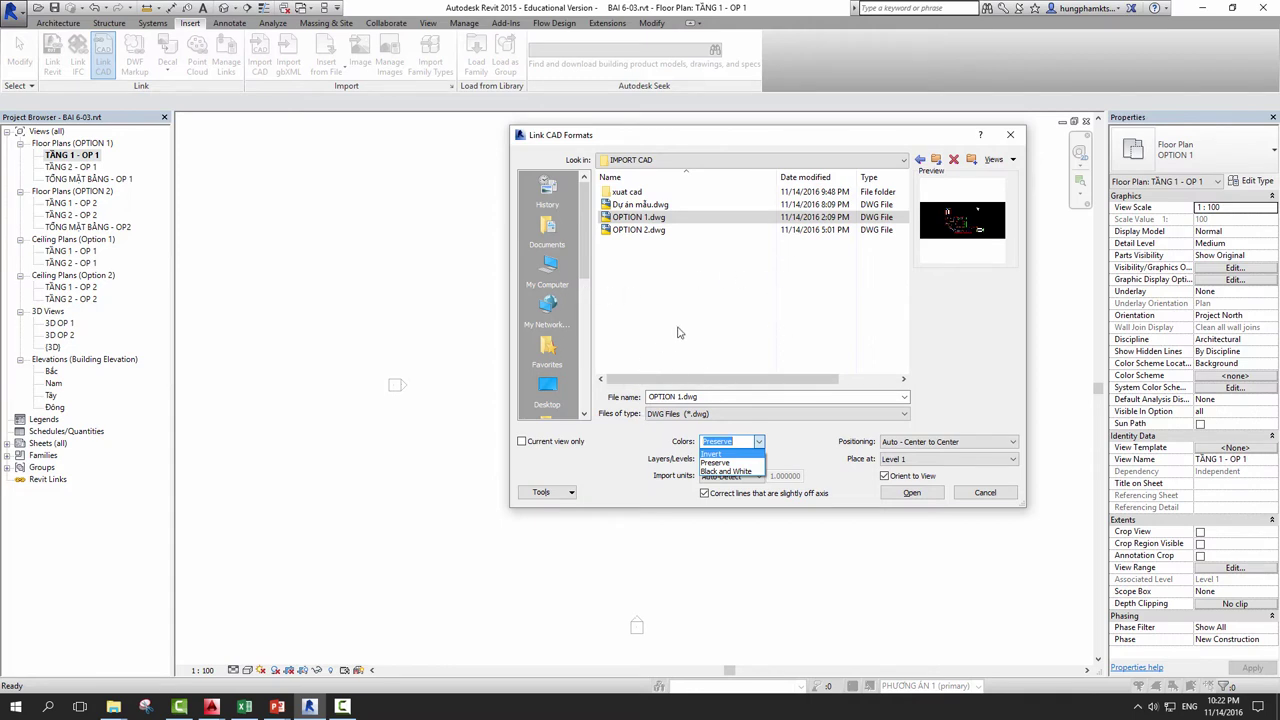
left_click(743, 443)
key("Down")
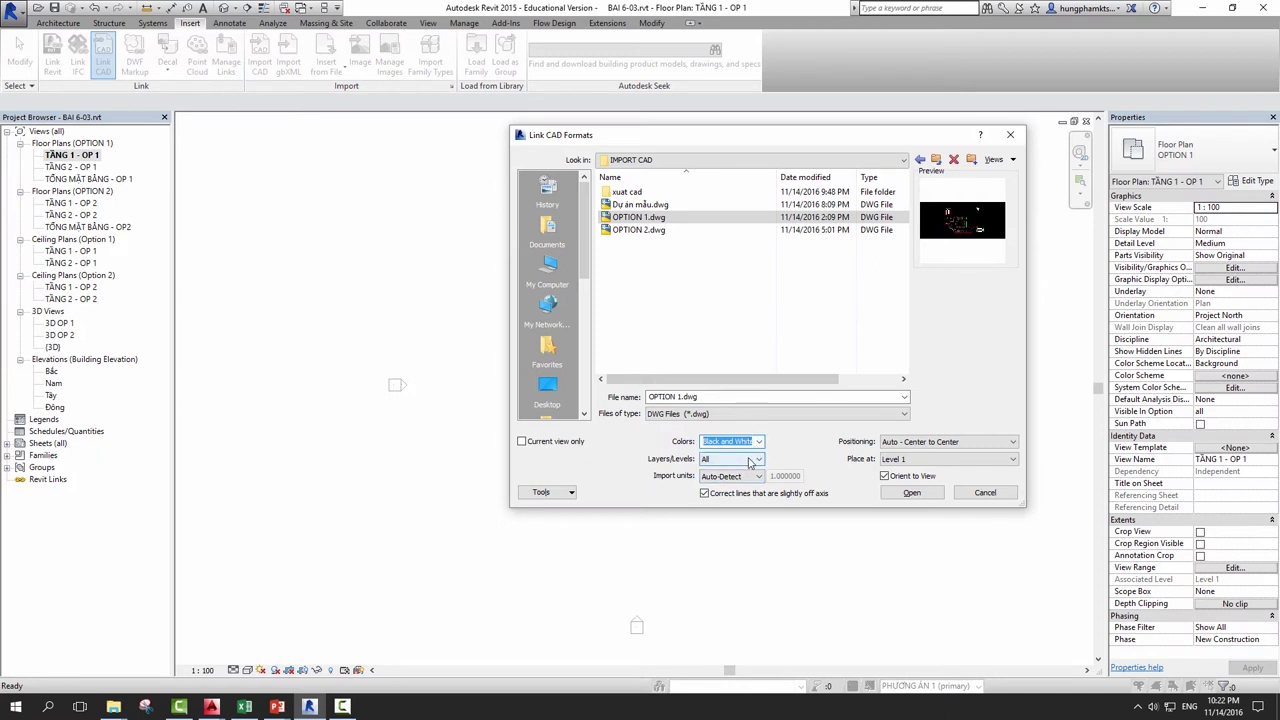
left_click(749, 461)
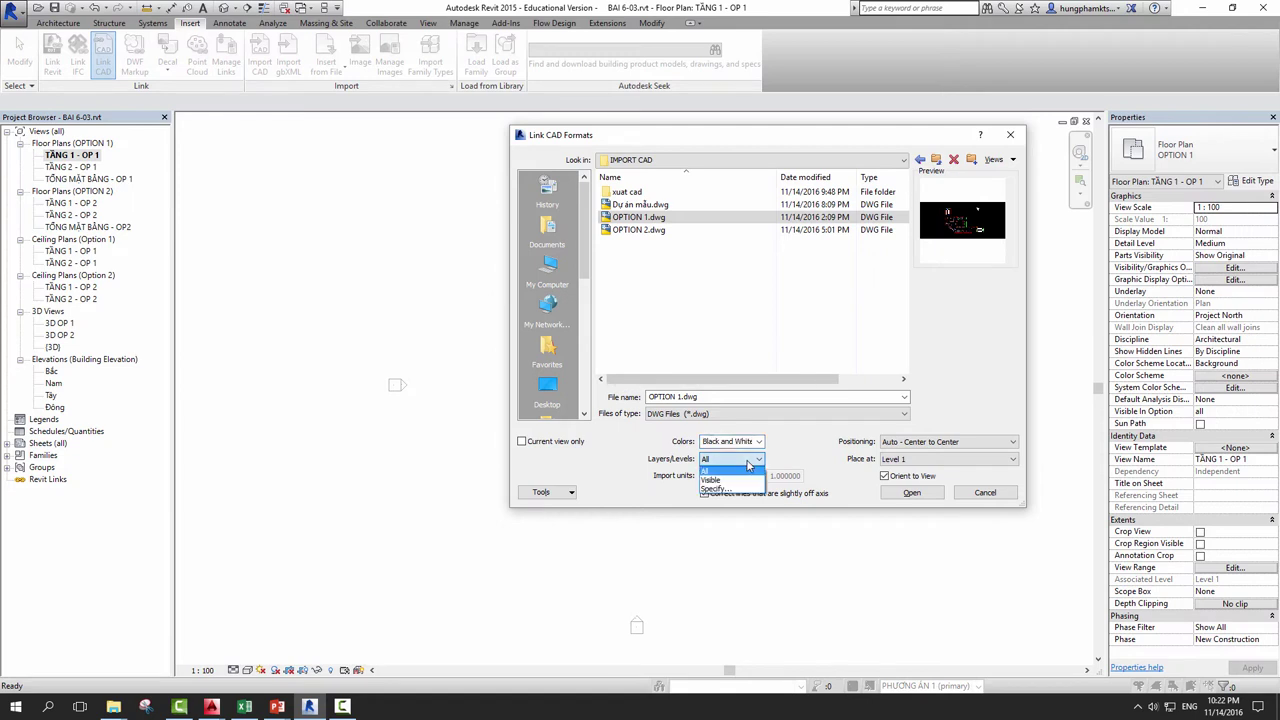
left_click(710, 471)
left_click(745, 460)
left_click(738, 473)
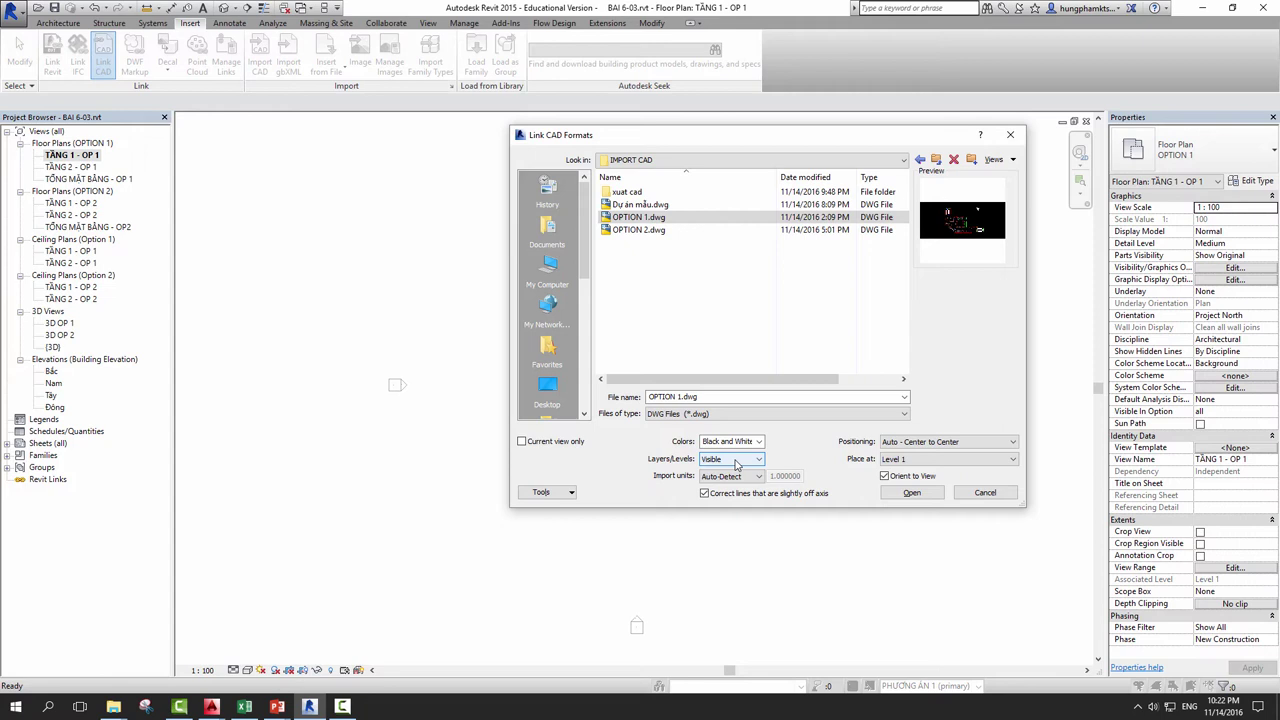
Step: Settle the Layers setting back on All
left_click(722, 463)
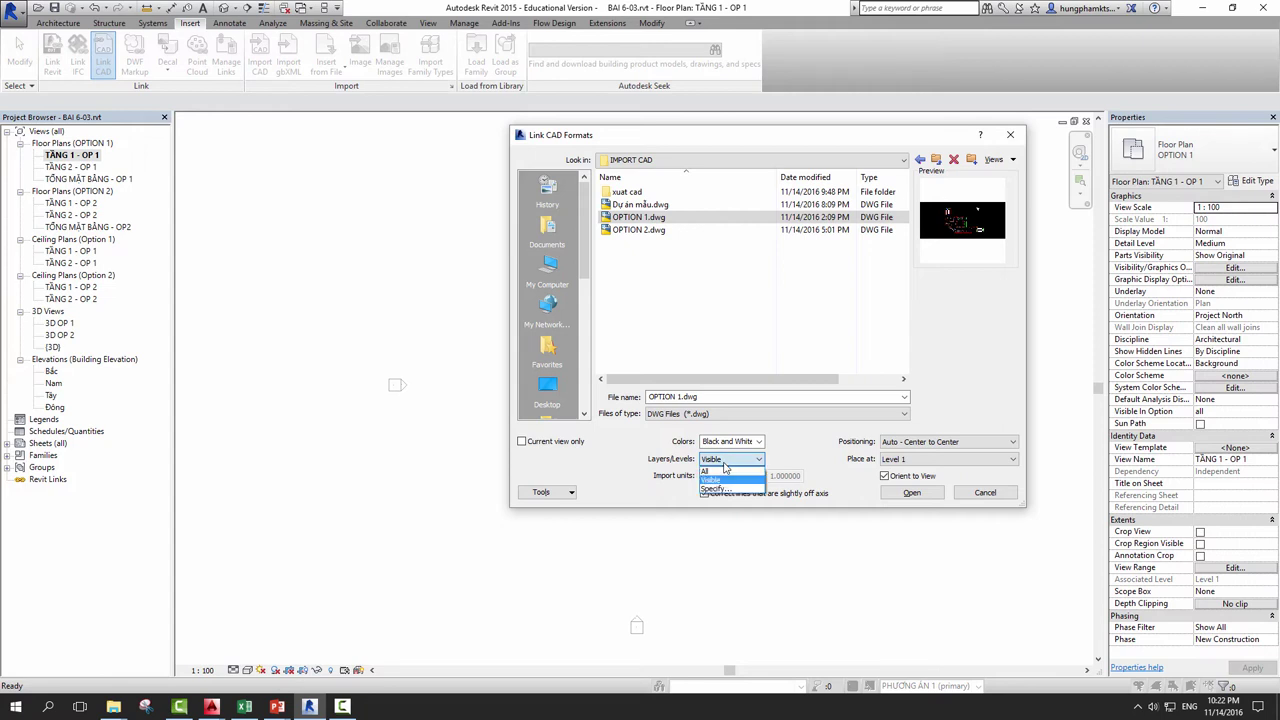
left_click(724, 490)
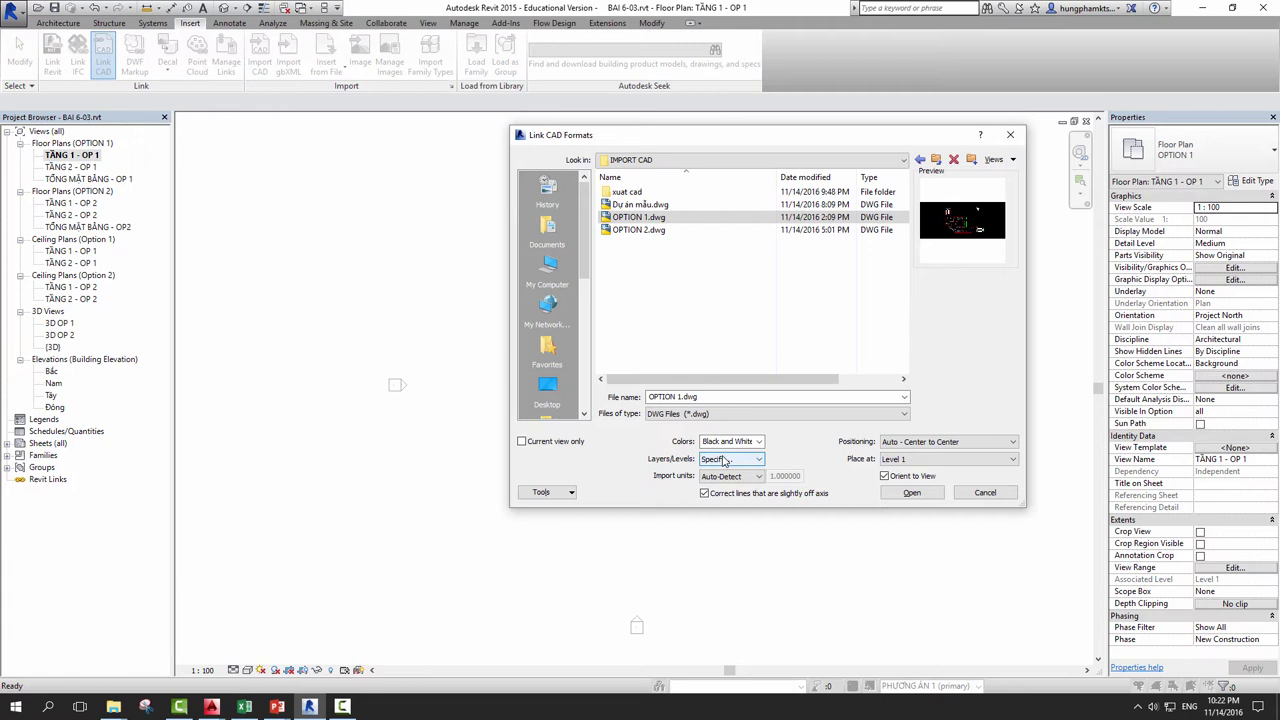
left_click(726, 460)
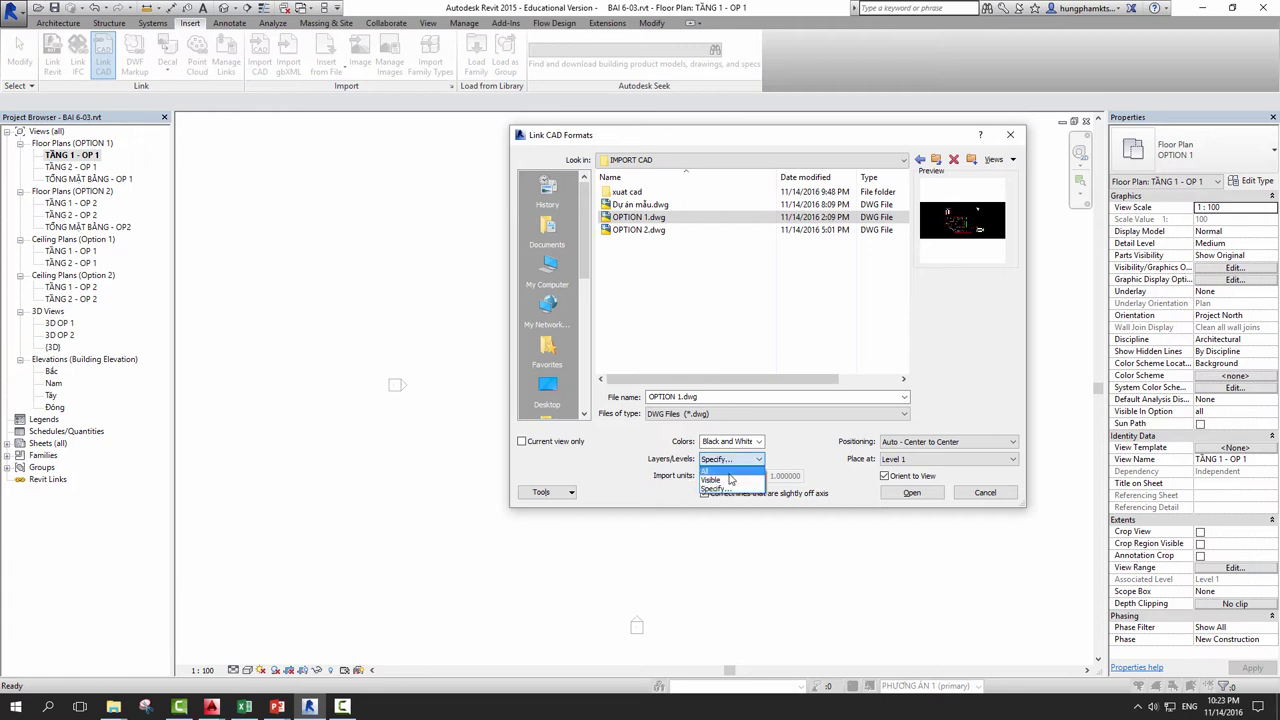
left_click(728, 467)
left_click(740, 459)
left_click(738, 467)
left_click(735, 460)
left_click(730, 468)
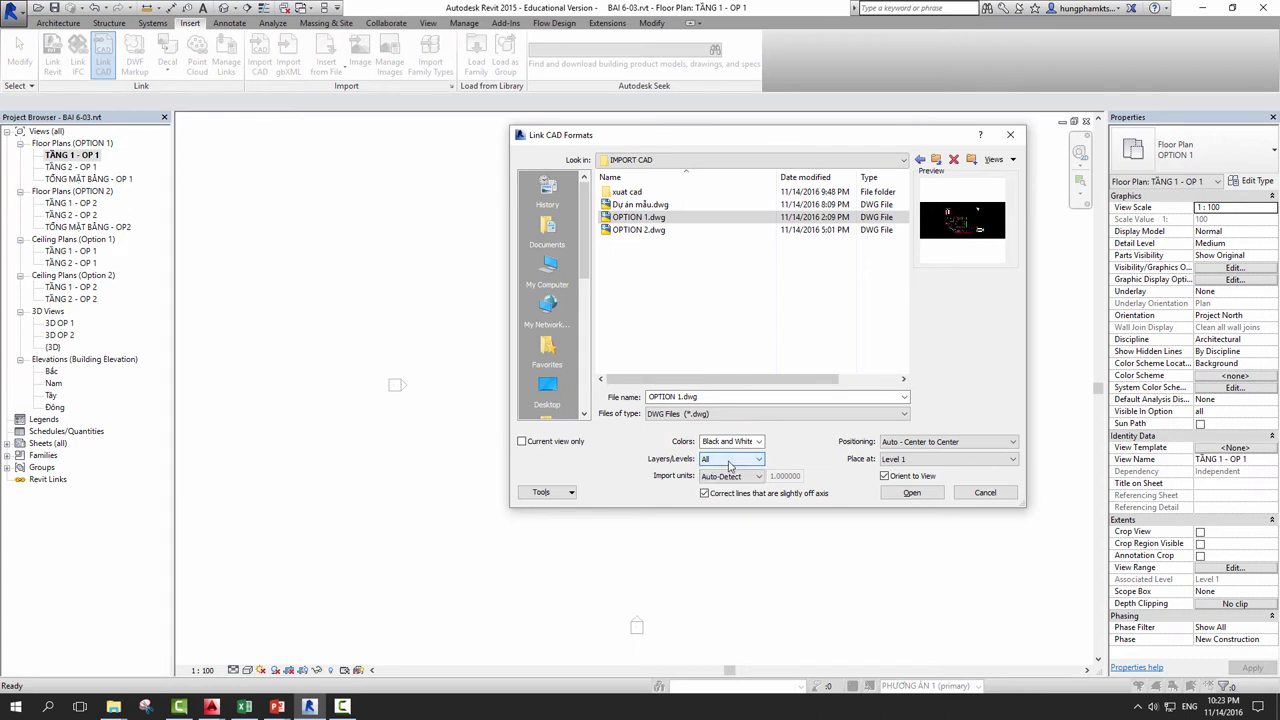
Step: Set import units to millimeter and review the positioning choices
left_click(727, 479)
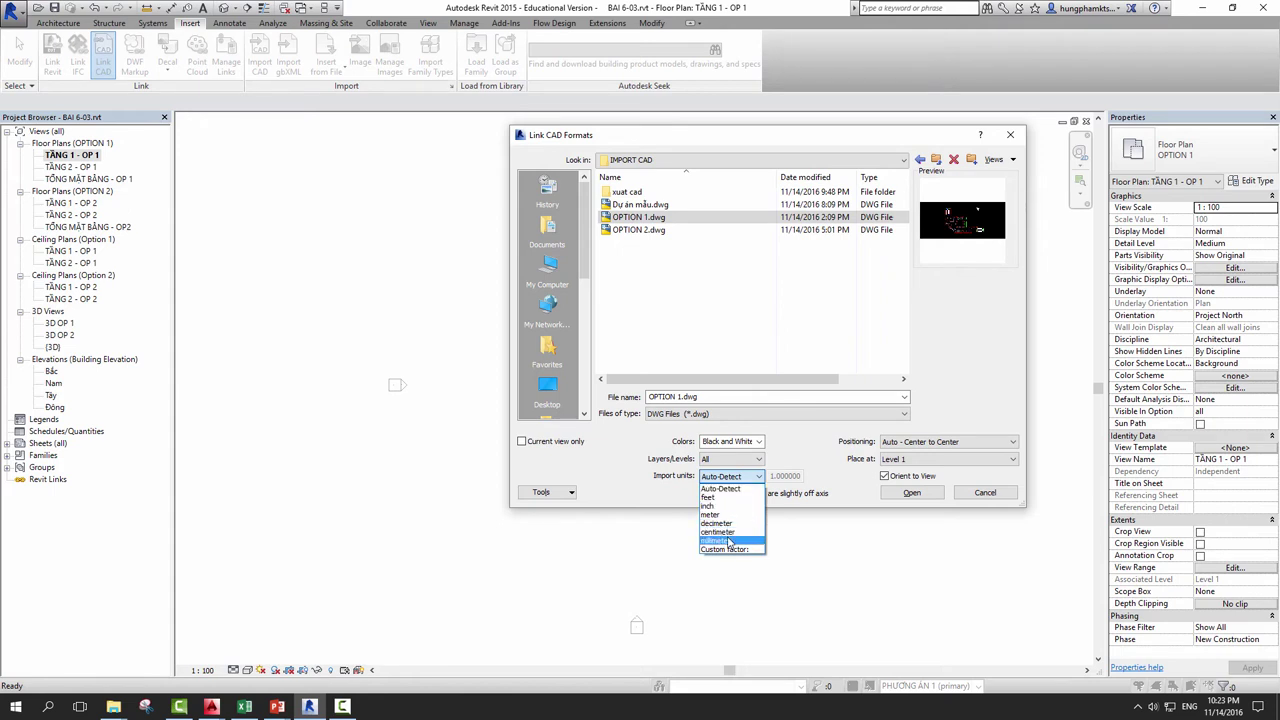
left_click(729, 541)
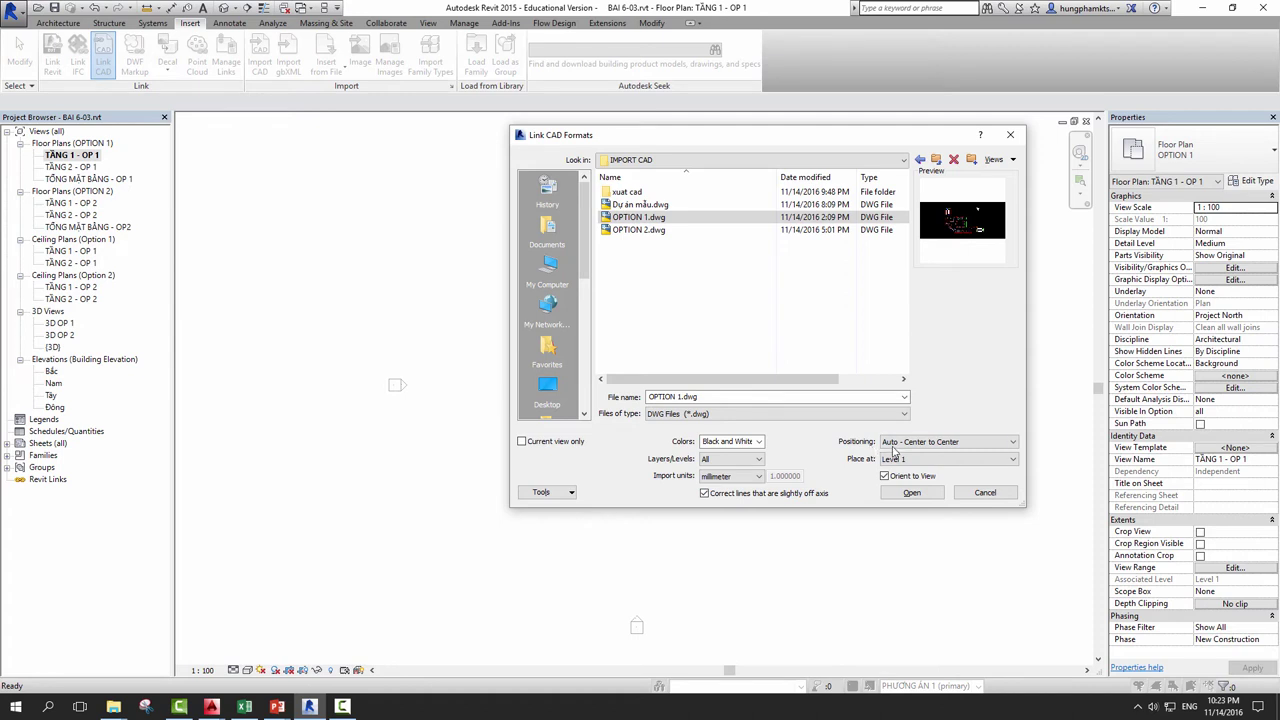
left_click(896, 451)
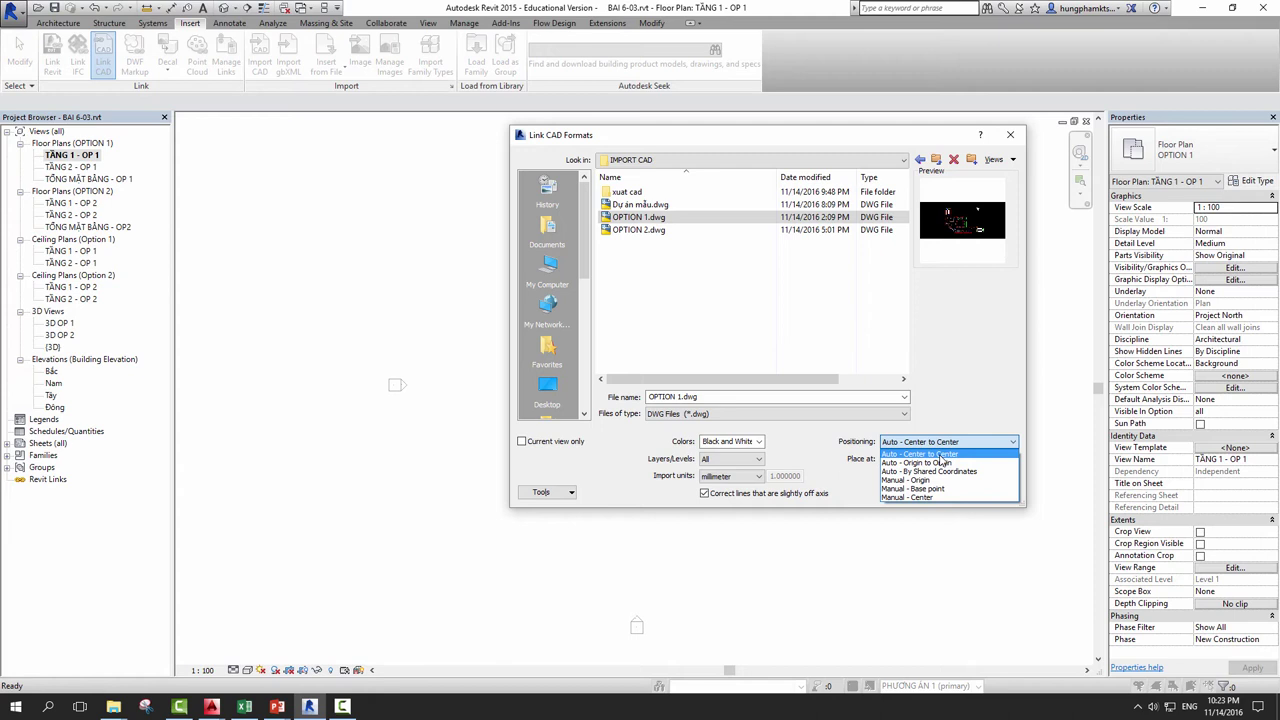
left_click(900, 441)
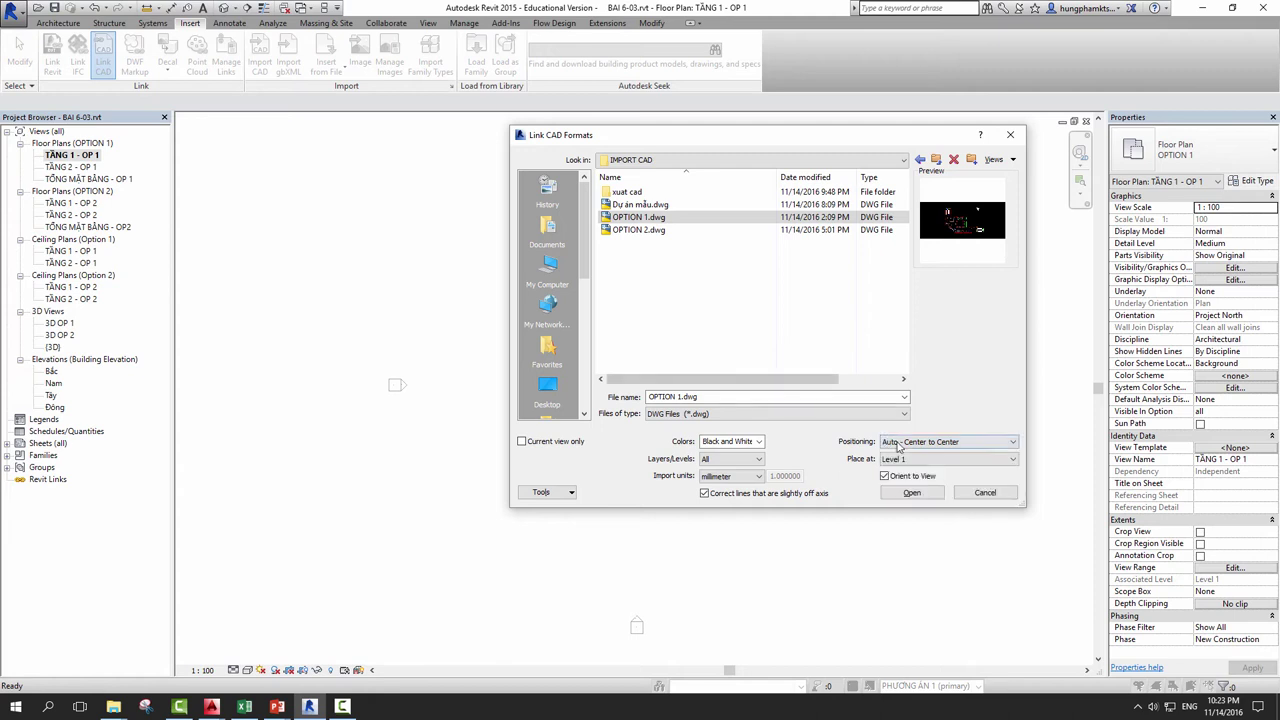
left_click(900, 444)
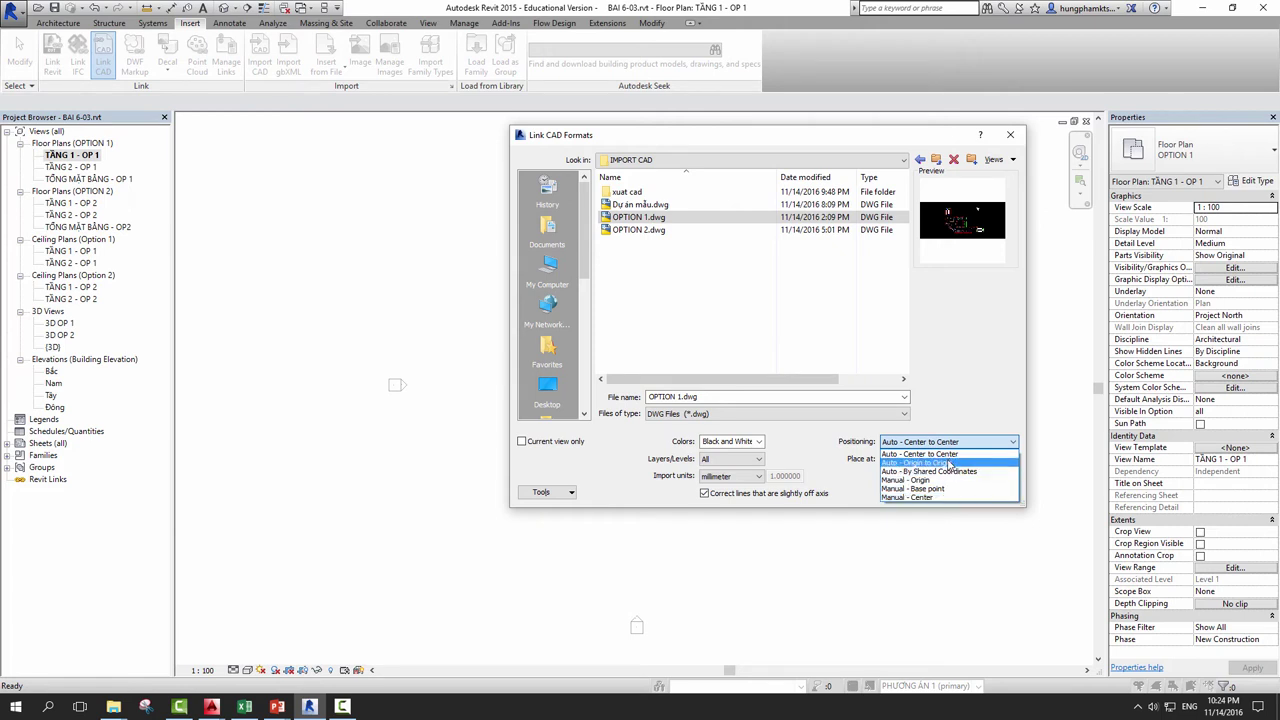
Step: Use Auto - Origin to Origin positioning with Current view only ticked
left_click(950, 463)
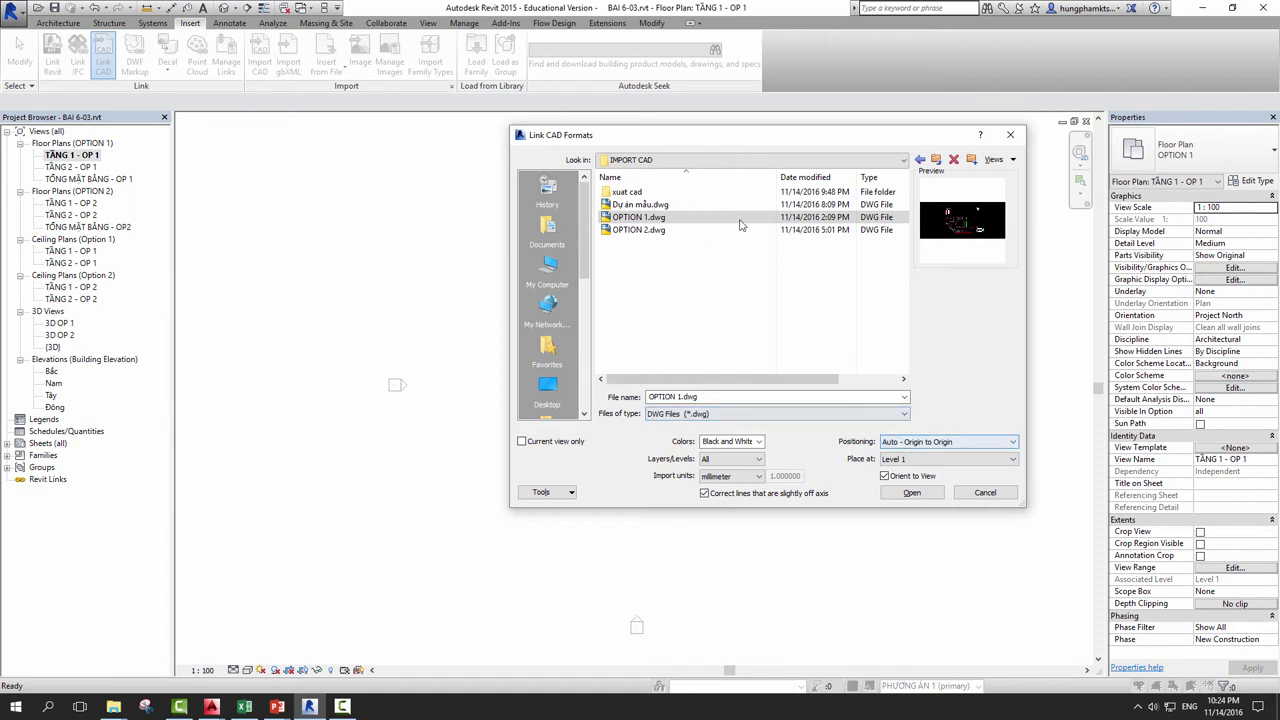
left_click(893, 441)
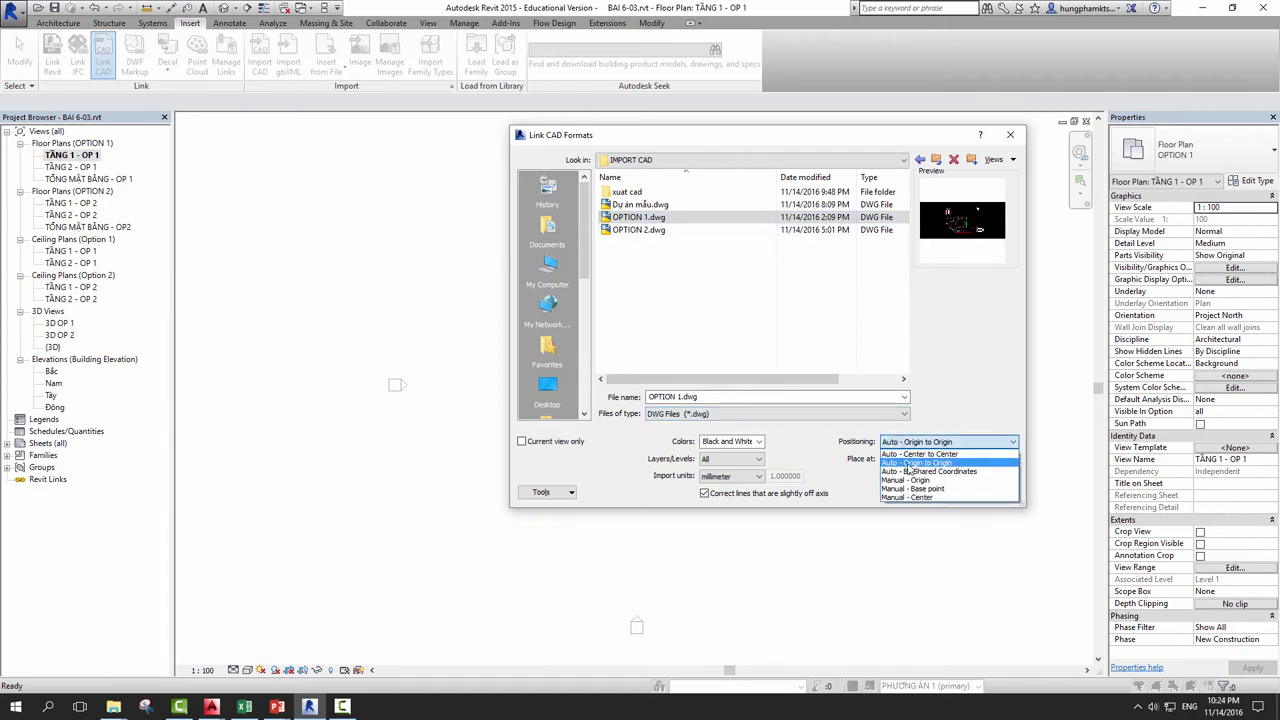
left_click(958, 415)
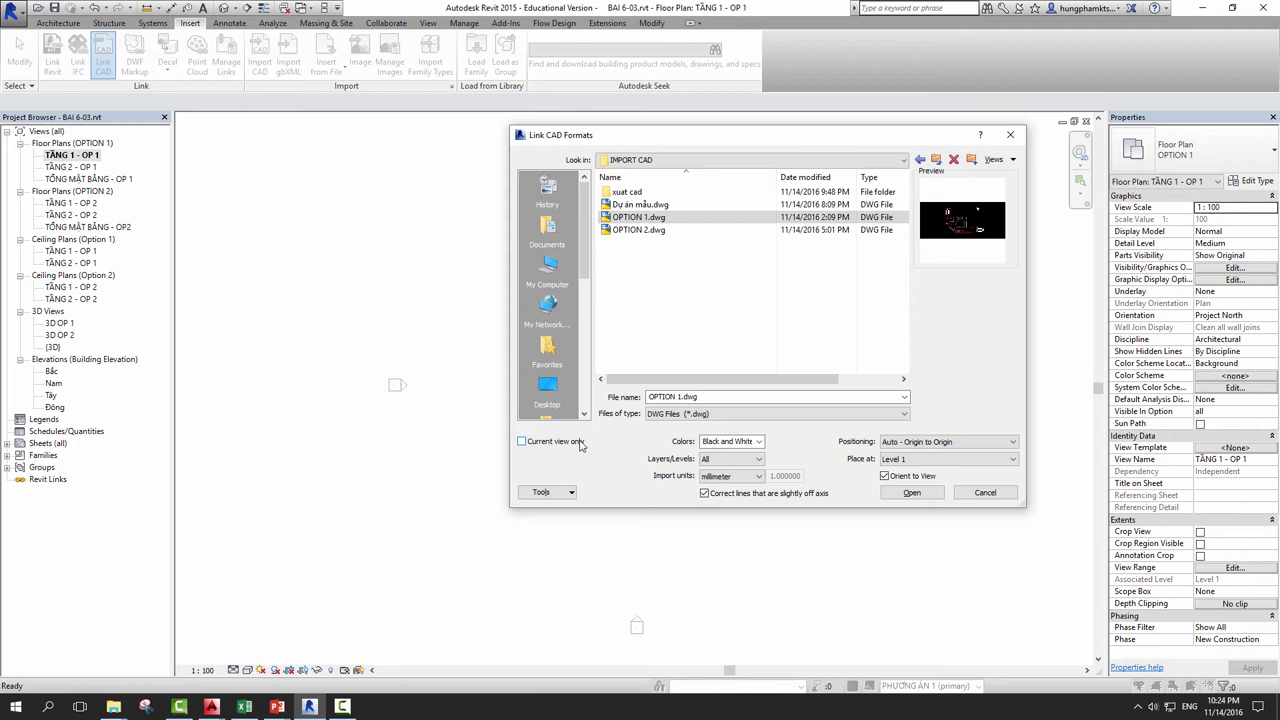
left_click(521, 441)
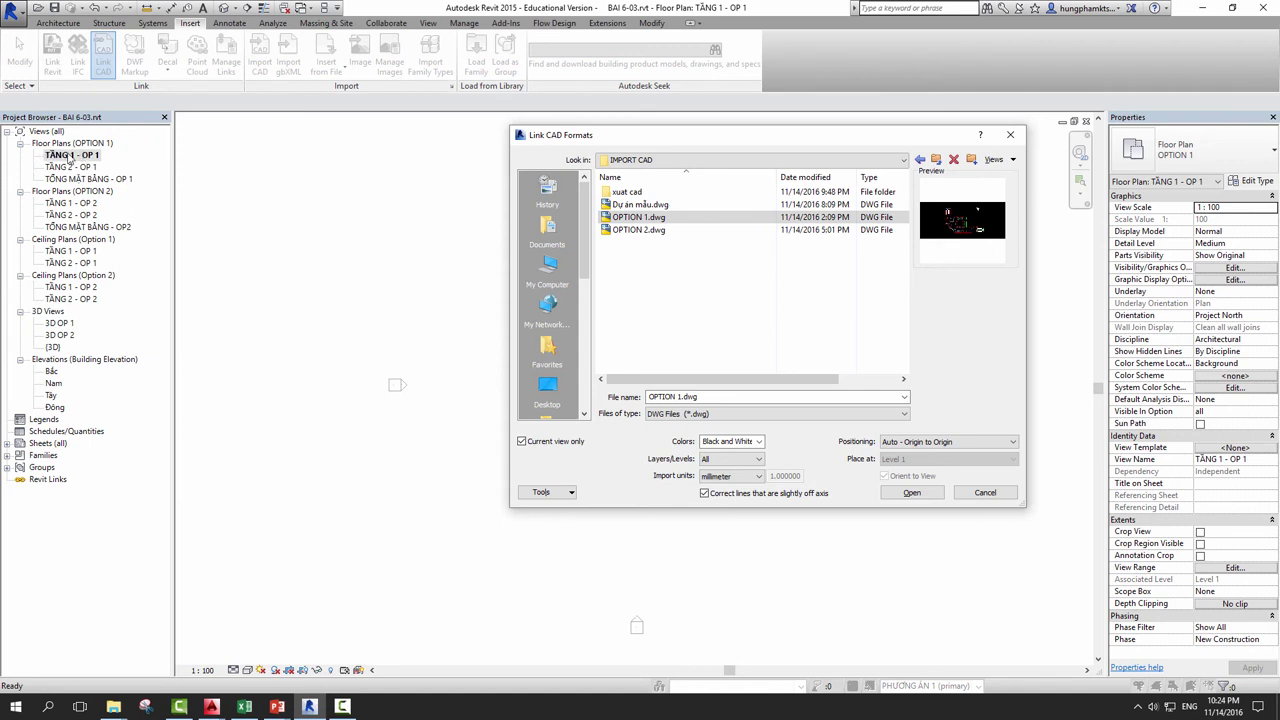
left_click(522, 442)
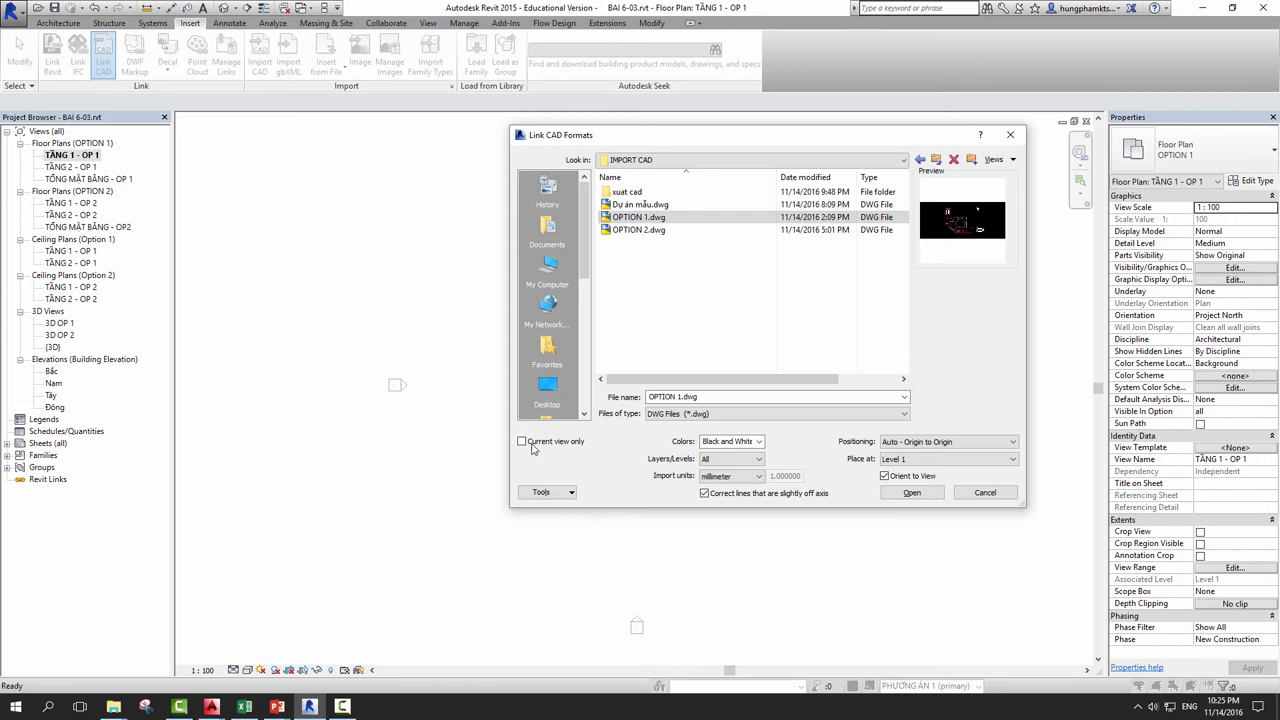
left_click(531, 443)
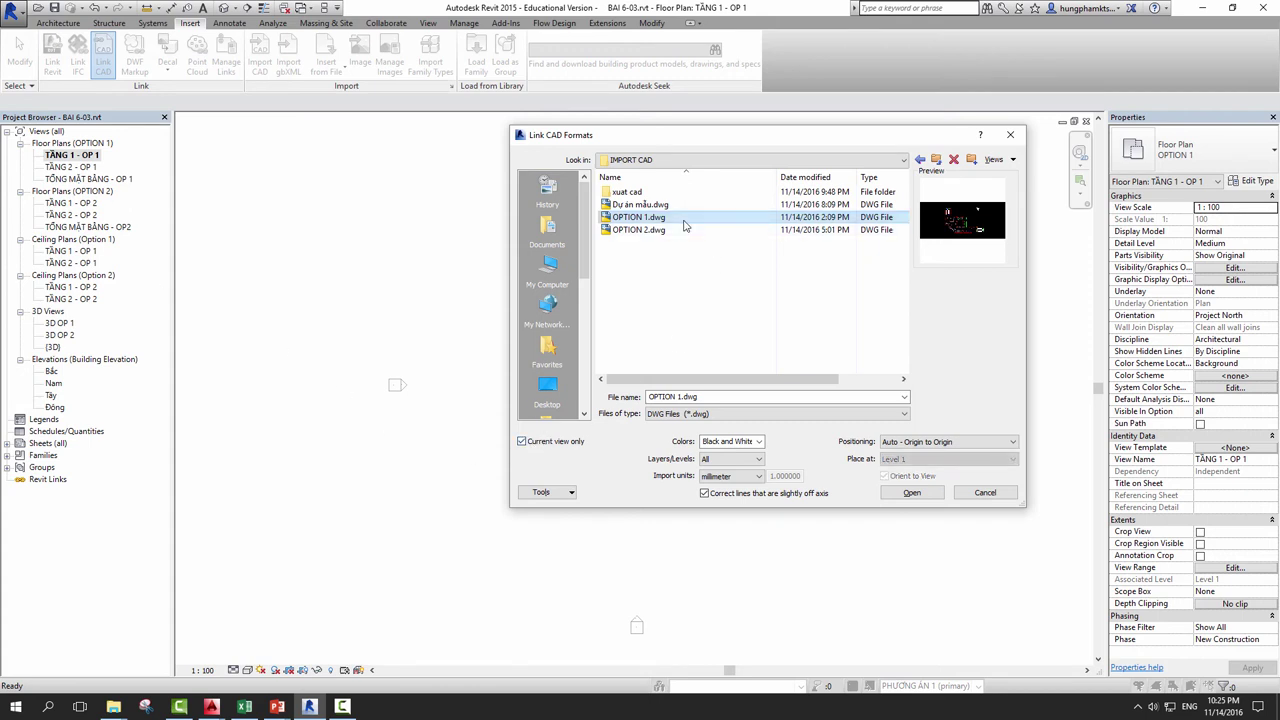
Step: Link OPTION 1.dwg and bring the linked plan toward the view centre
left_click(908, 497)
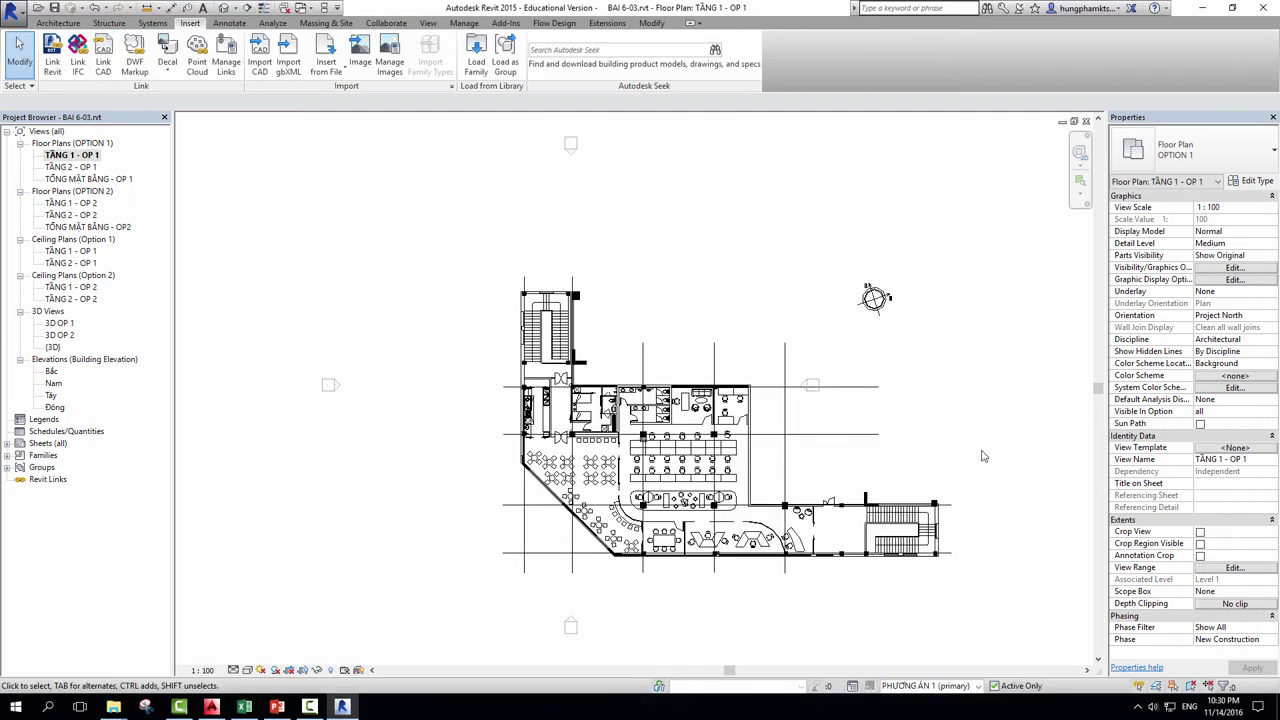
middle_click_drag(651, 463, 578, 416)
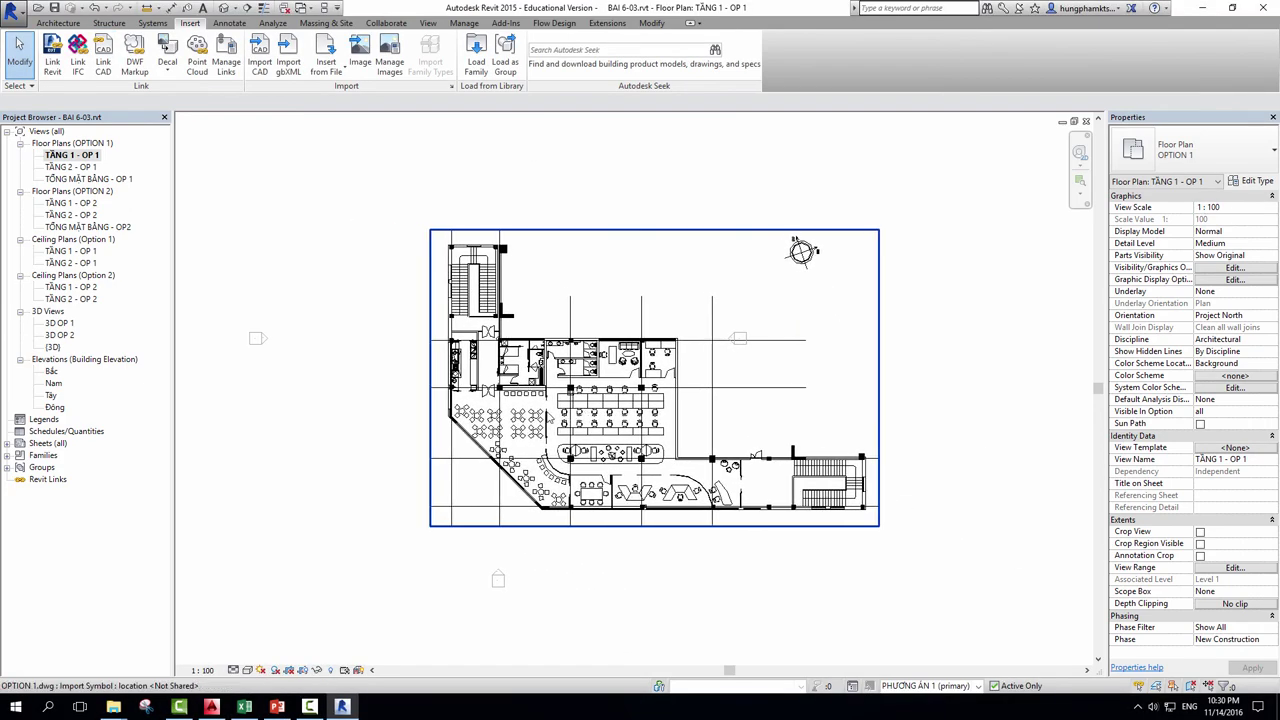
scroll(550, 414, "up", 1)
scroll(548, 408, "up", 1)
scroll(547, 402, "up", 1)
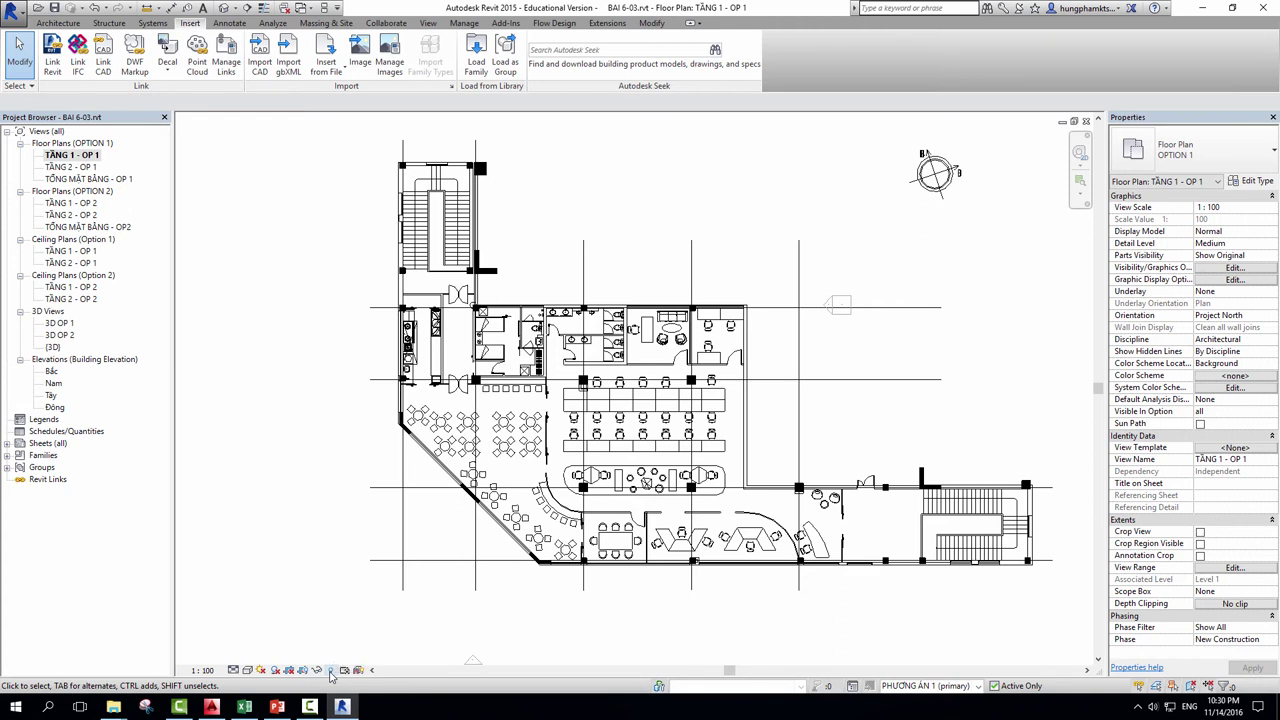
Step: Reveal hidden elements and zoom in and out to check the OPTION 1.dwg placement
left_click(330, 671)
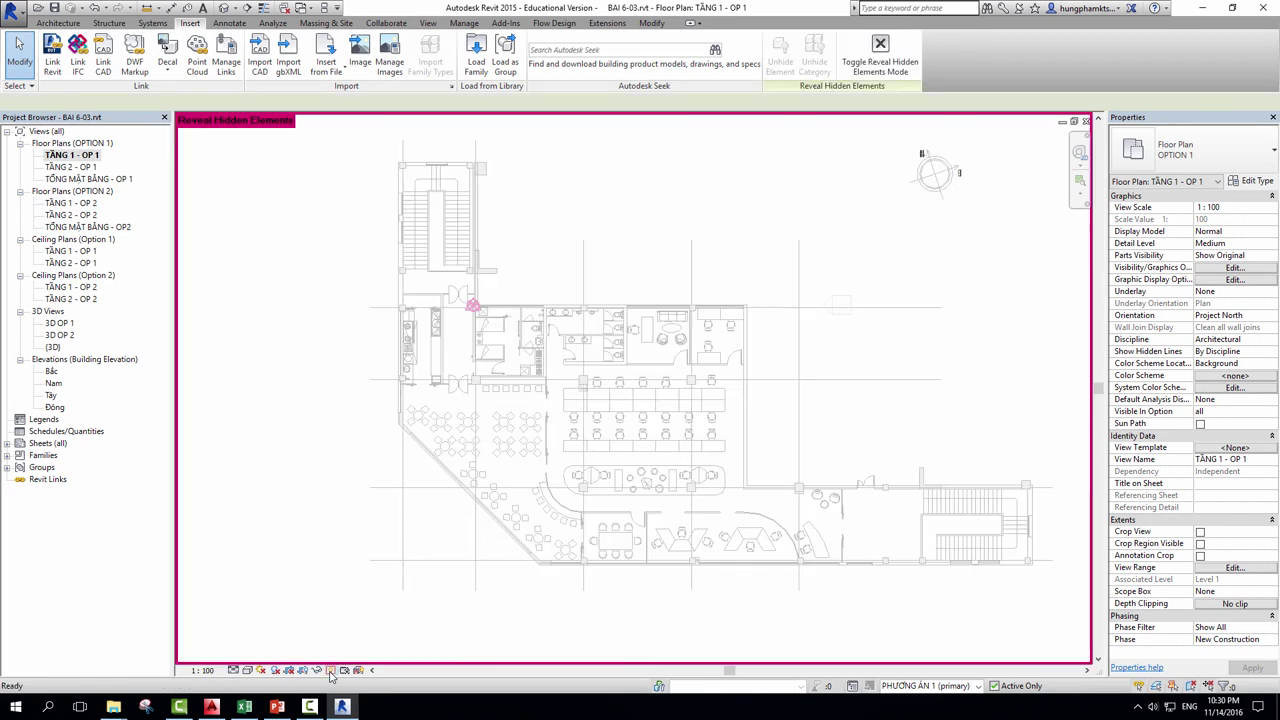
scroll(487, 305, "up", 2)
scroll(487, 305, "up", 3)
scroll(484, 306, "up", 3)
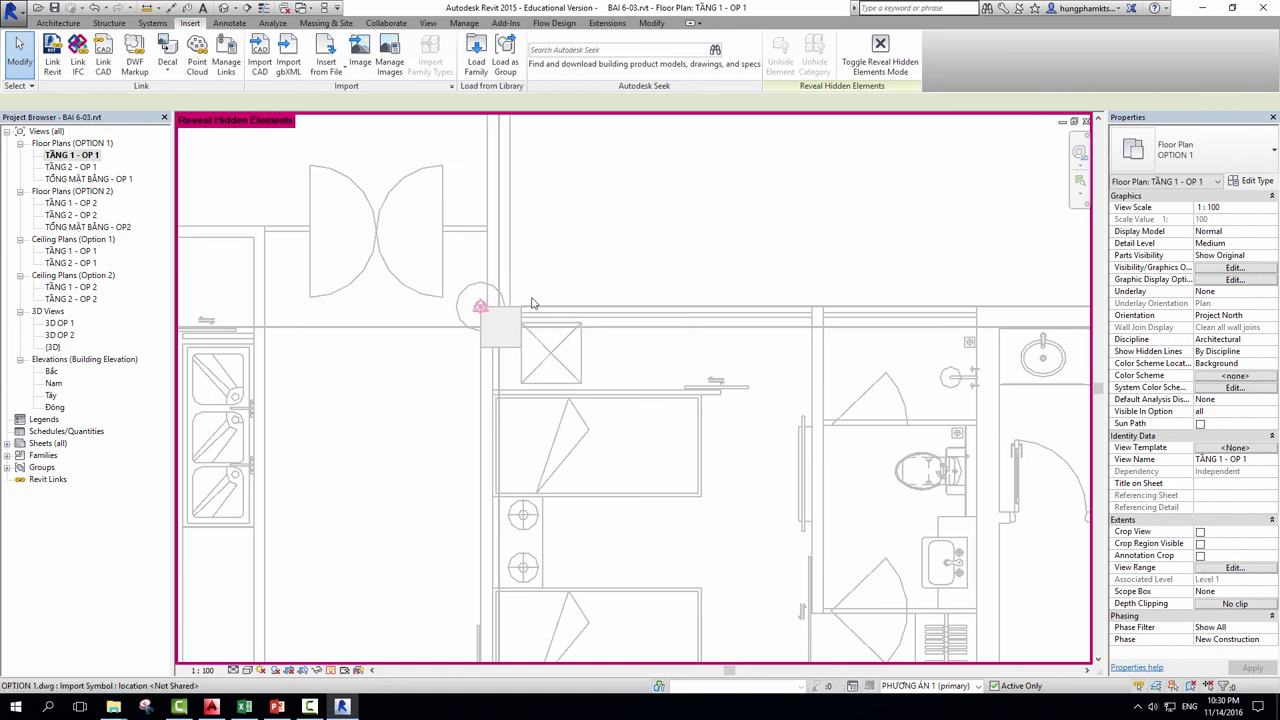
scroll(487, 326, "down", 2)
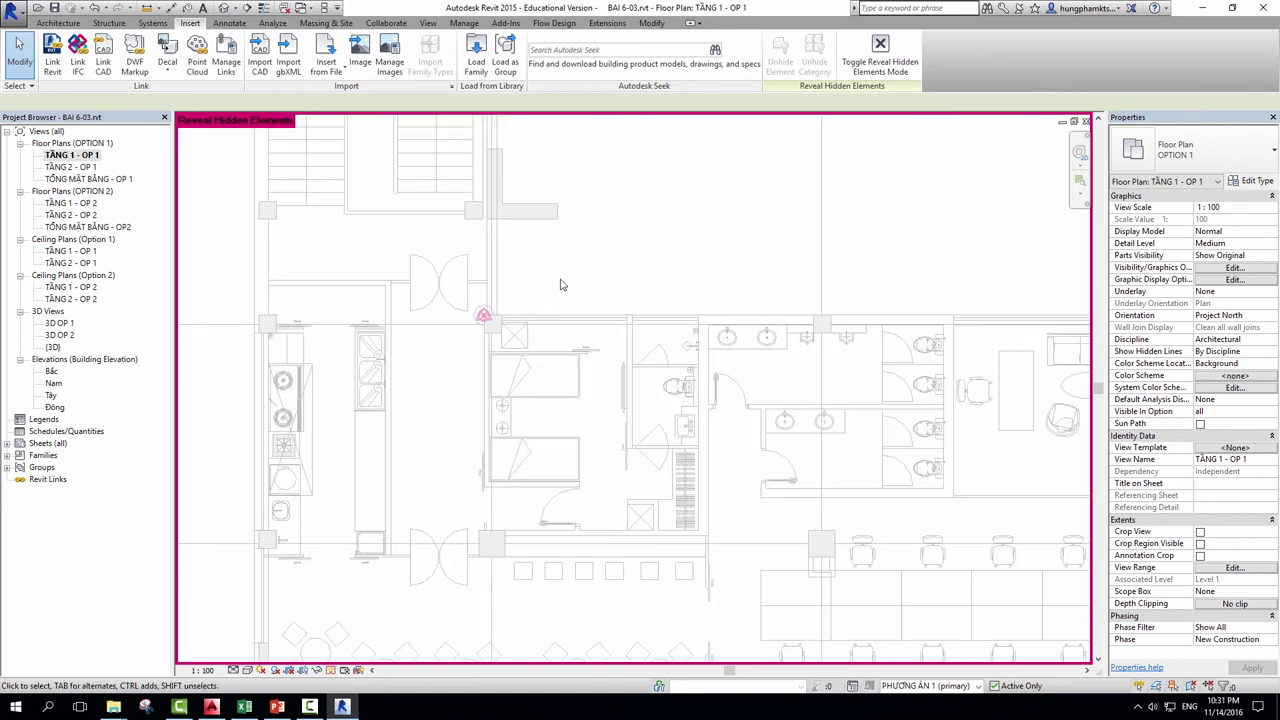
scroll(566, 283, "down", 2)
scroll(660, 346, "down", 2)
scroll(517, 378, "down", 2)
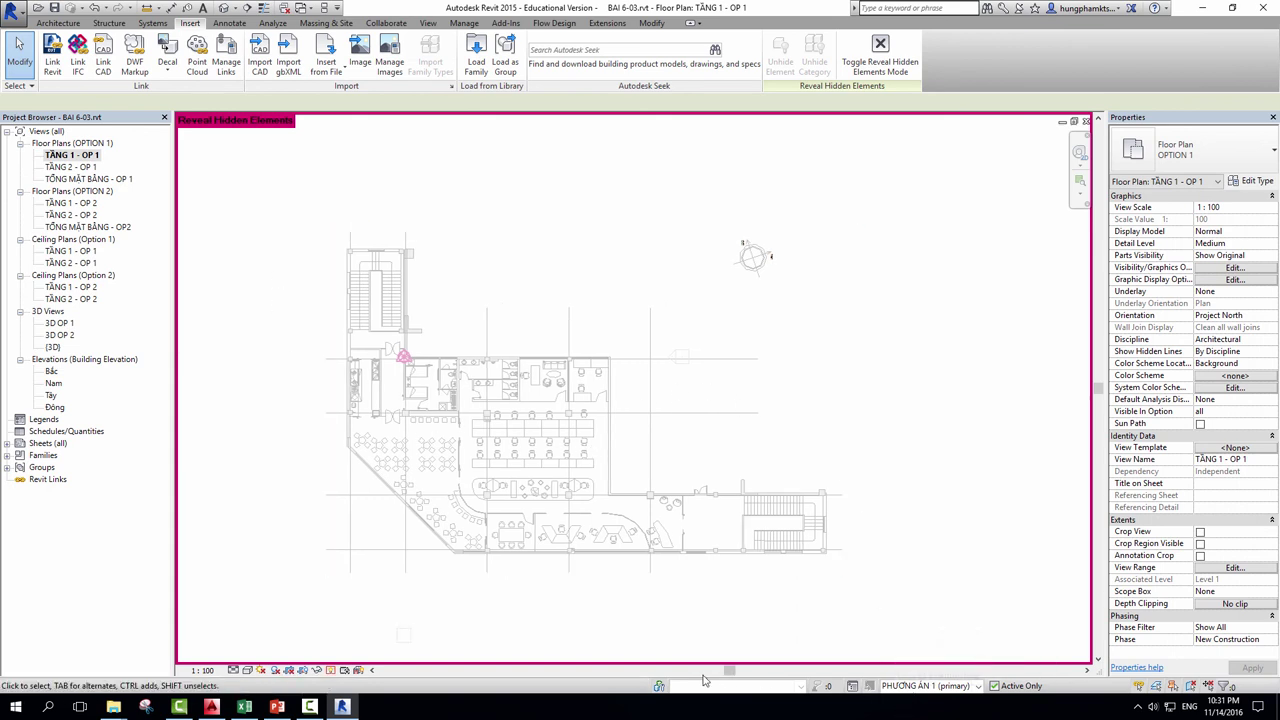
Step: Open floor plan TẦNG 1 - OP 2 with PHƯƠNG ÁN 2 as the active design option
left_click(85, 205)
double_click(85, 205)
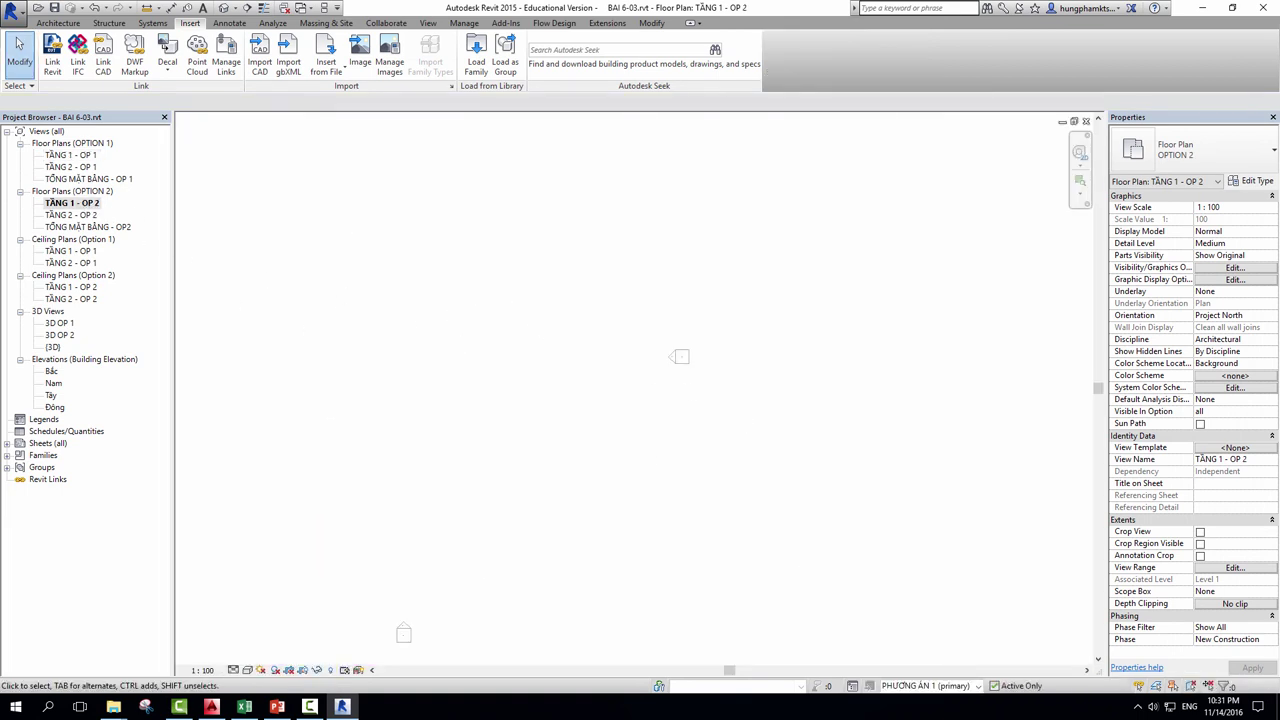
left_click(930, 686)
left_click(946, 675)
Step: Link OPTION 2.dwg into the view with Auto - Origin to Origin positioning
left_click(104, 62)
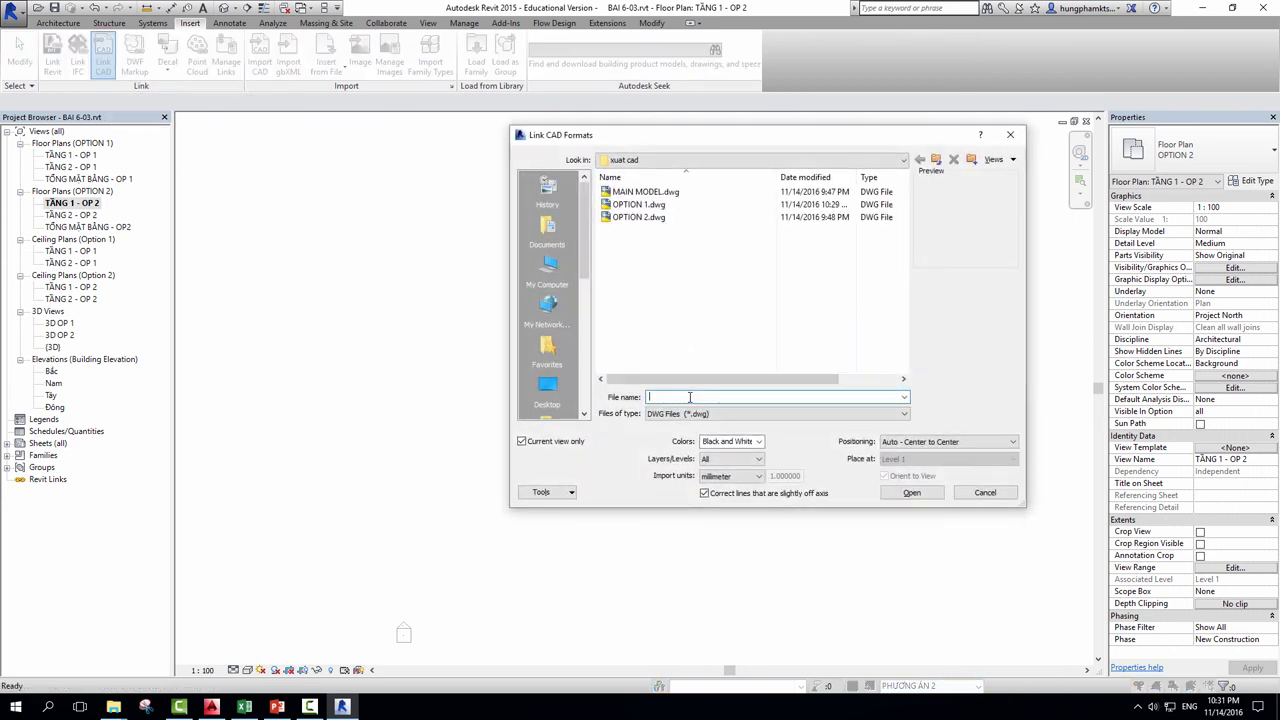
left_click(638, 216)
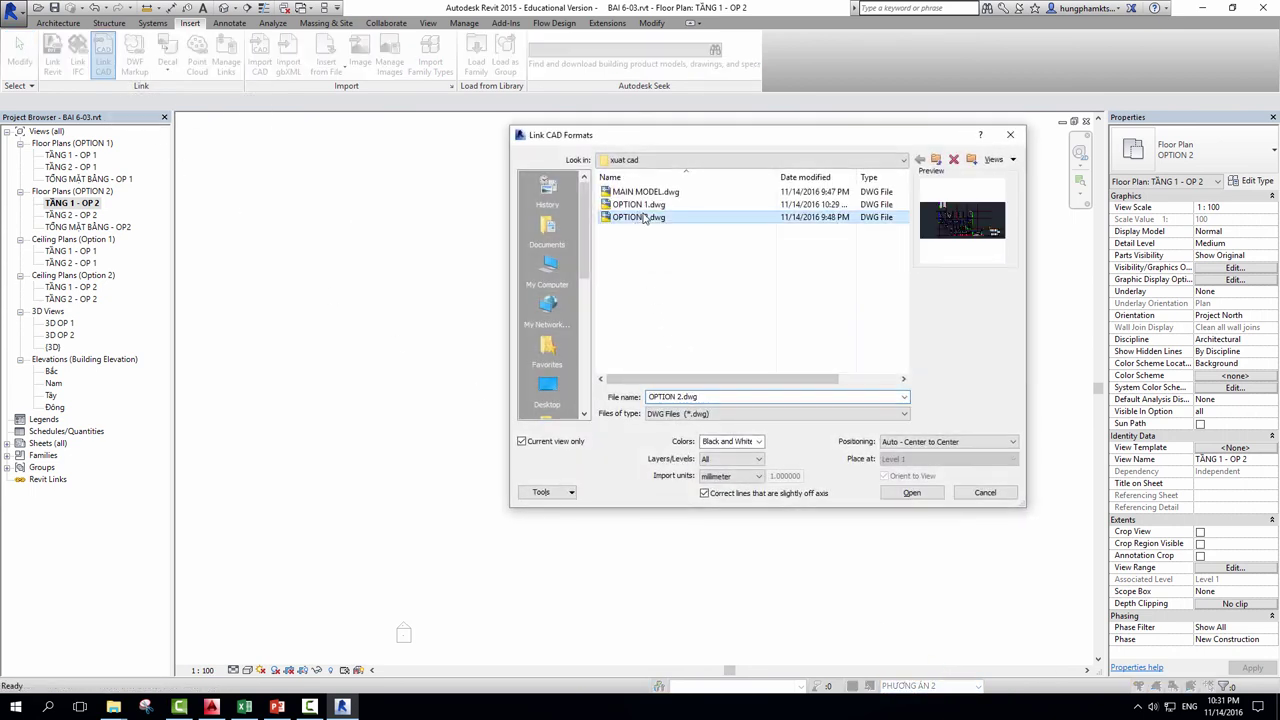
left_click(945, 442)
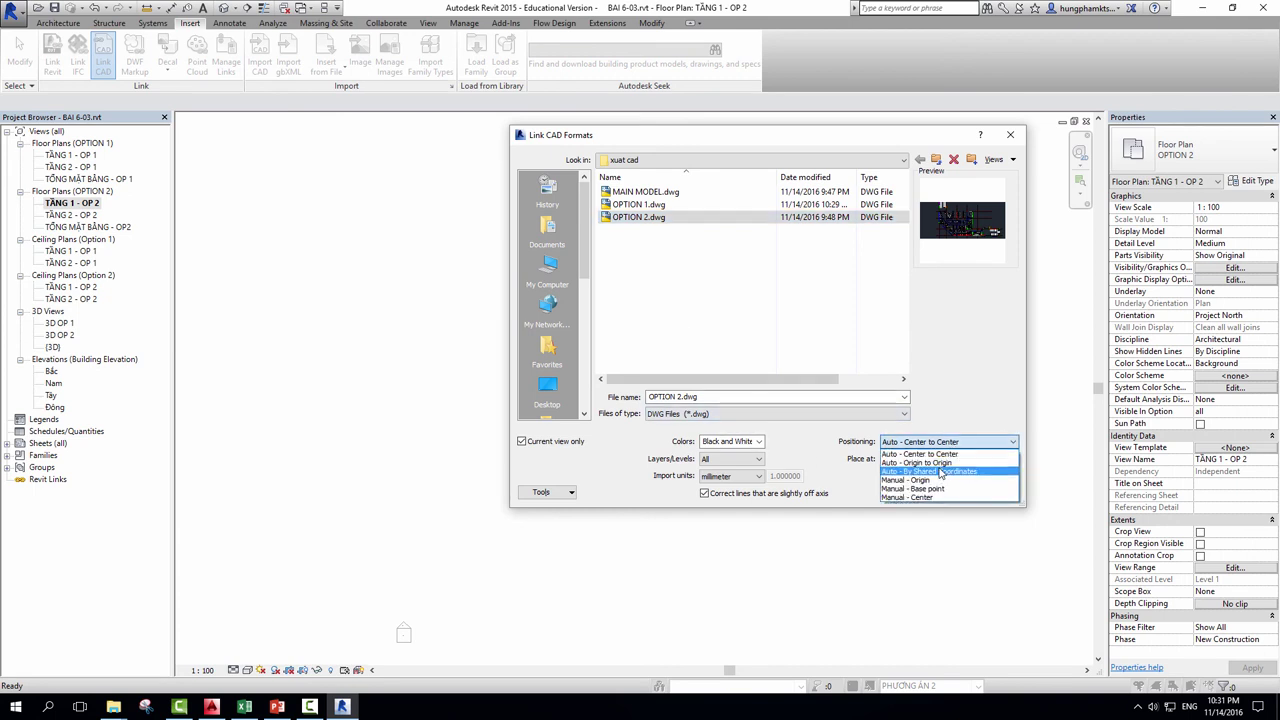
left_click(940, 463)
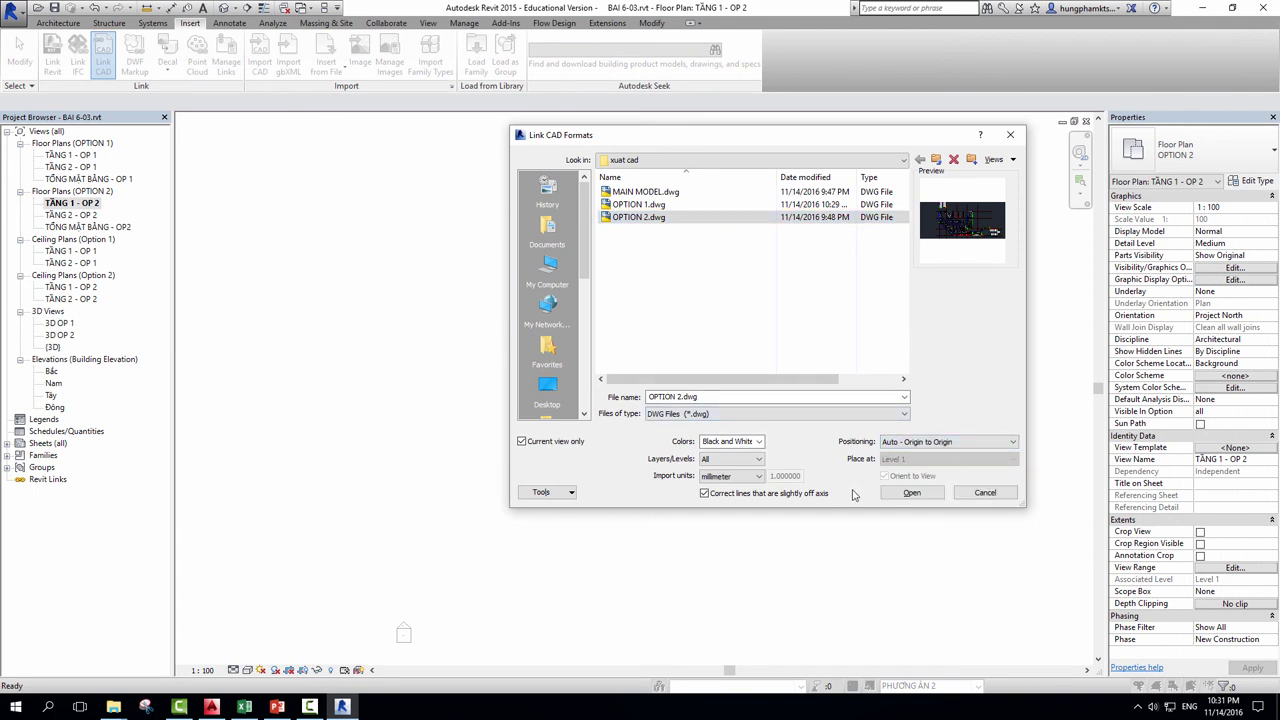
left_click(911, 492)
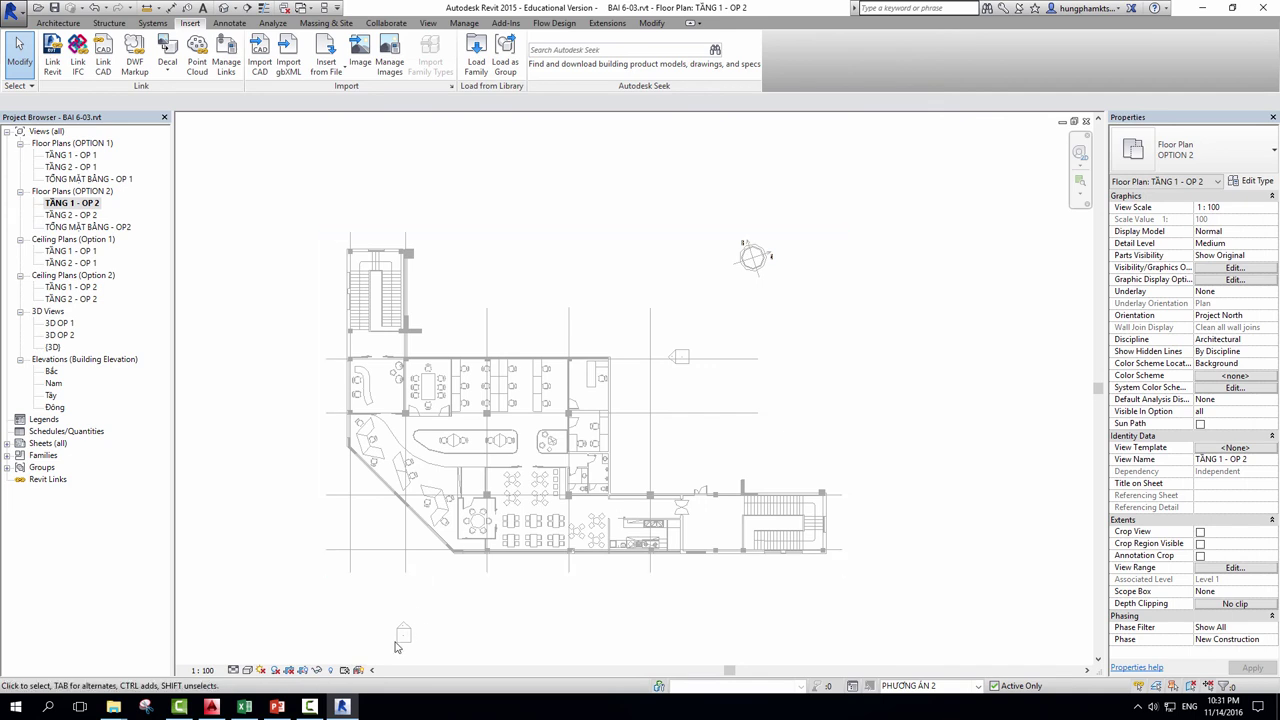
Step: Reveal hidden elements to check the link, then open plan TỔNG MẶT BẰNG - OP 1
left_click(318, 670)
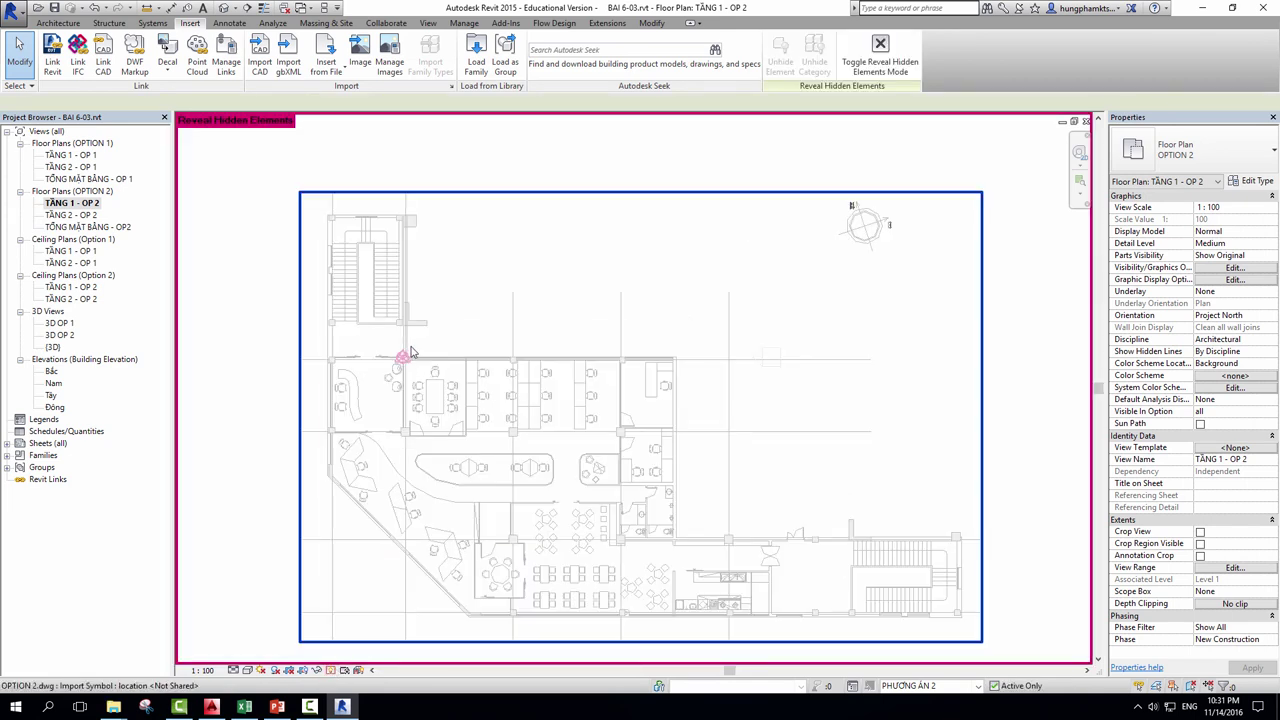
scroll(408, 352, "up", 3)
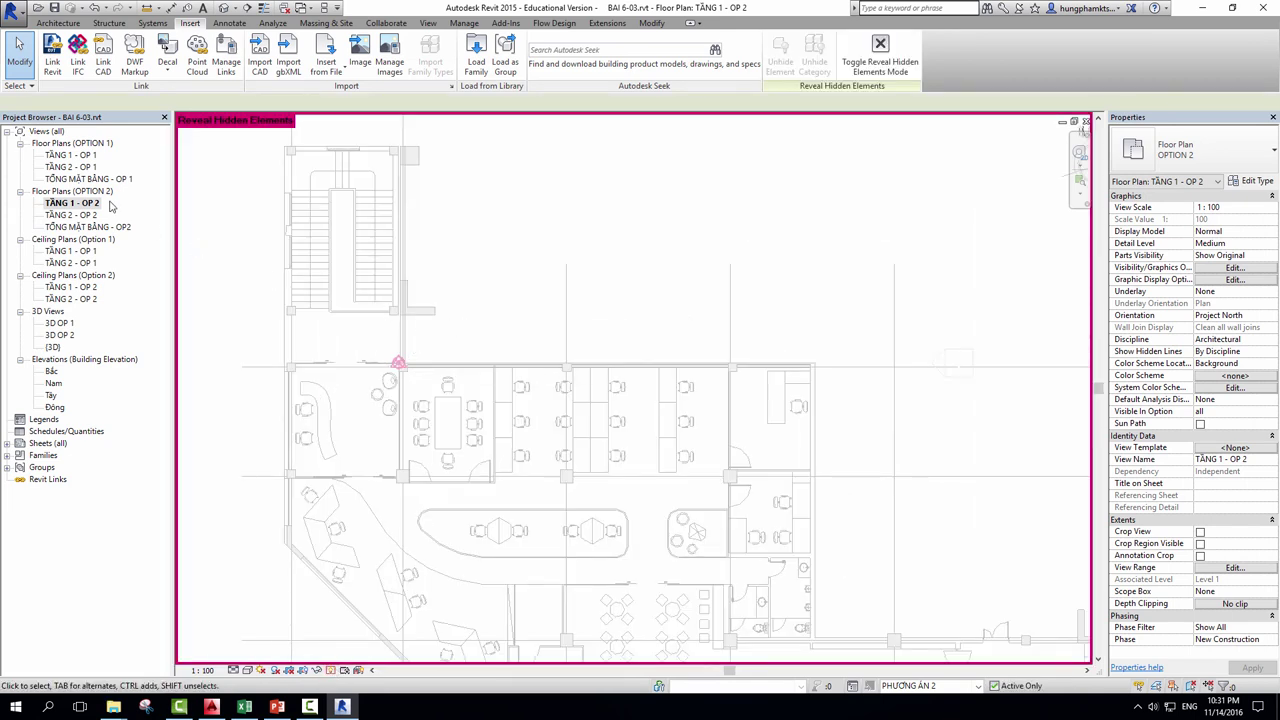
double_click(90, 178)
scroll(520, 392, "down", 1)
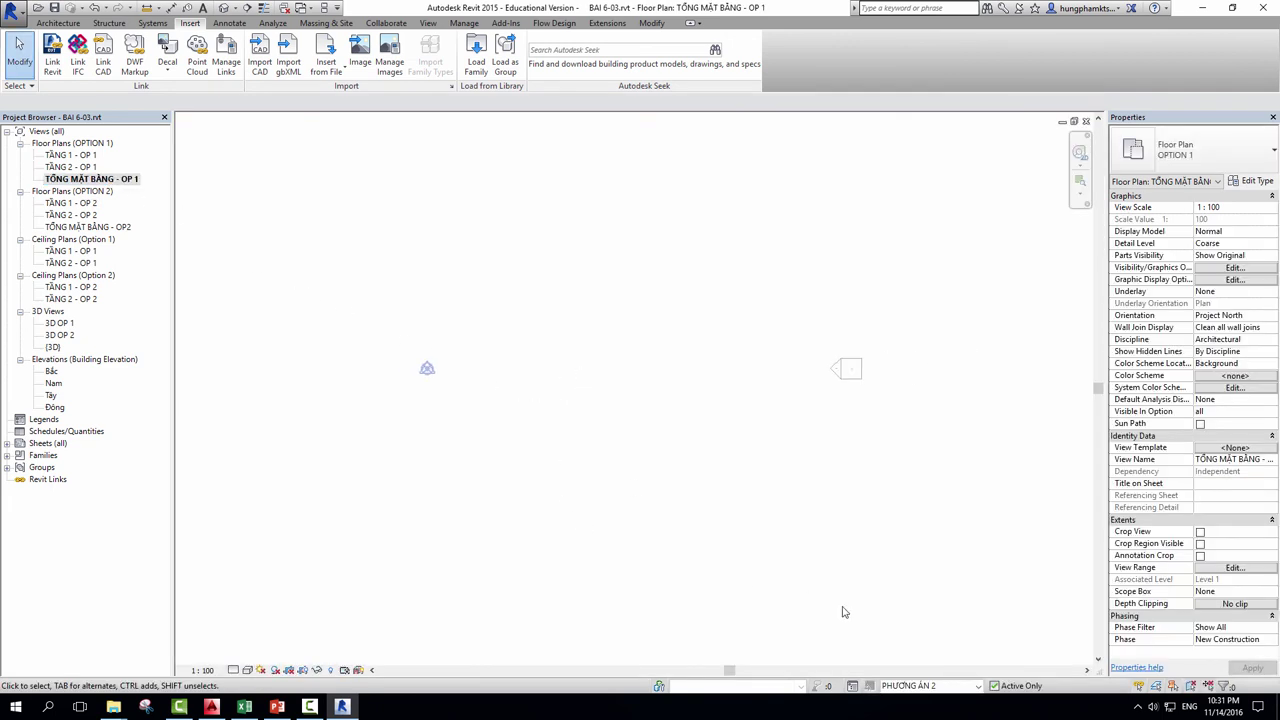
Step: Make Main Model active and link MAIN MODEL.dwg with Auto - Origin to Origin positioning
left_click(955, 686)
left_click(932, 652)
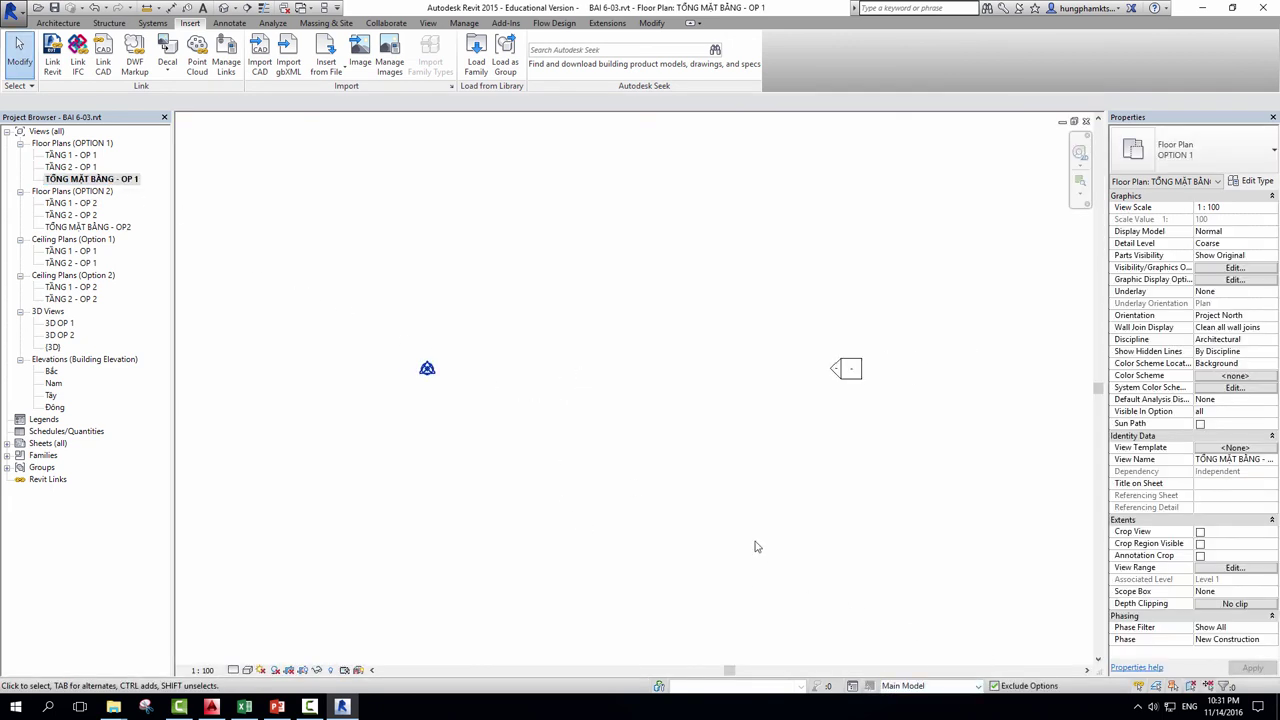
left_click(105, 63)
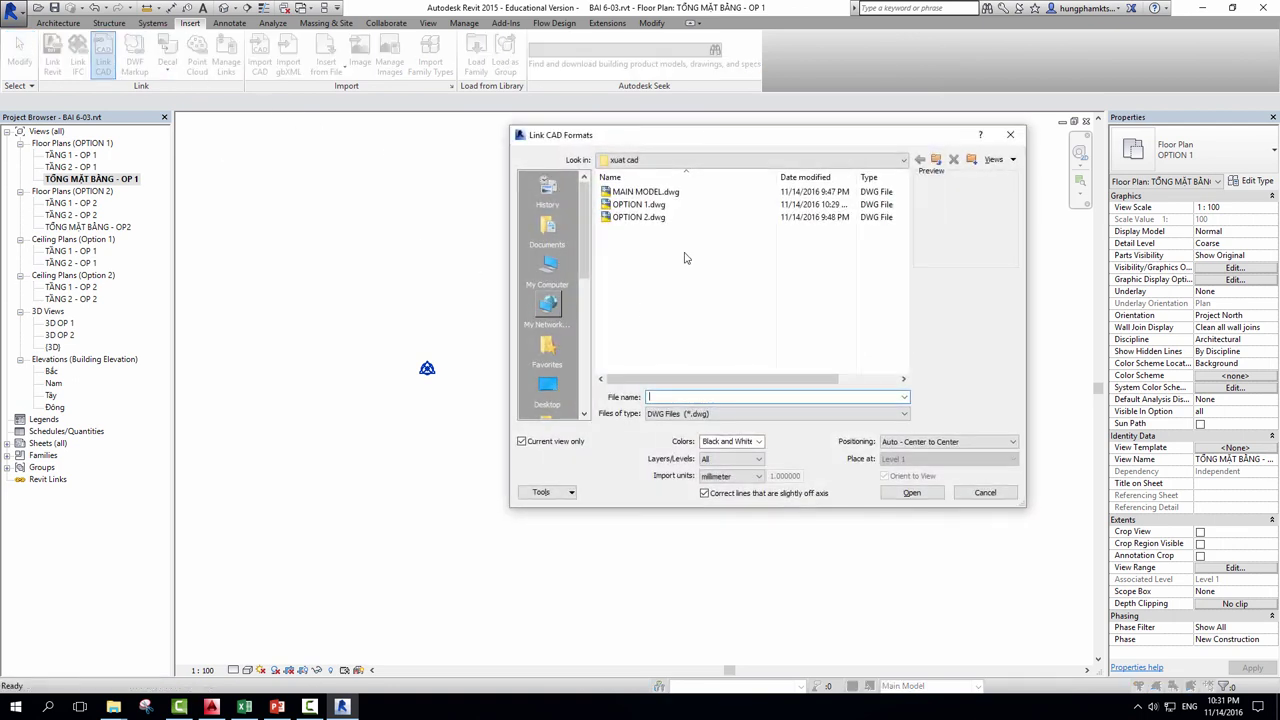
left_click(645, 191)
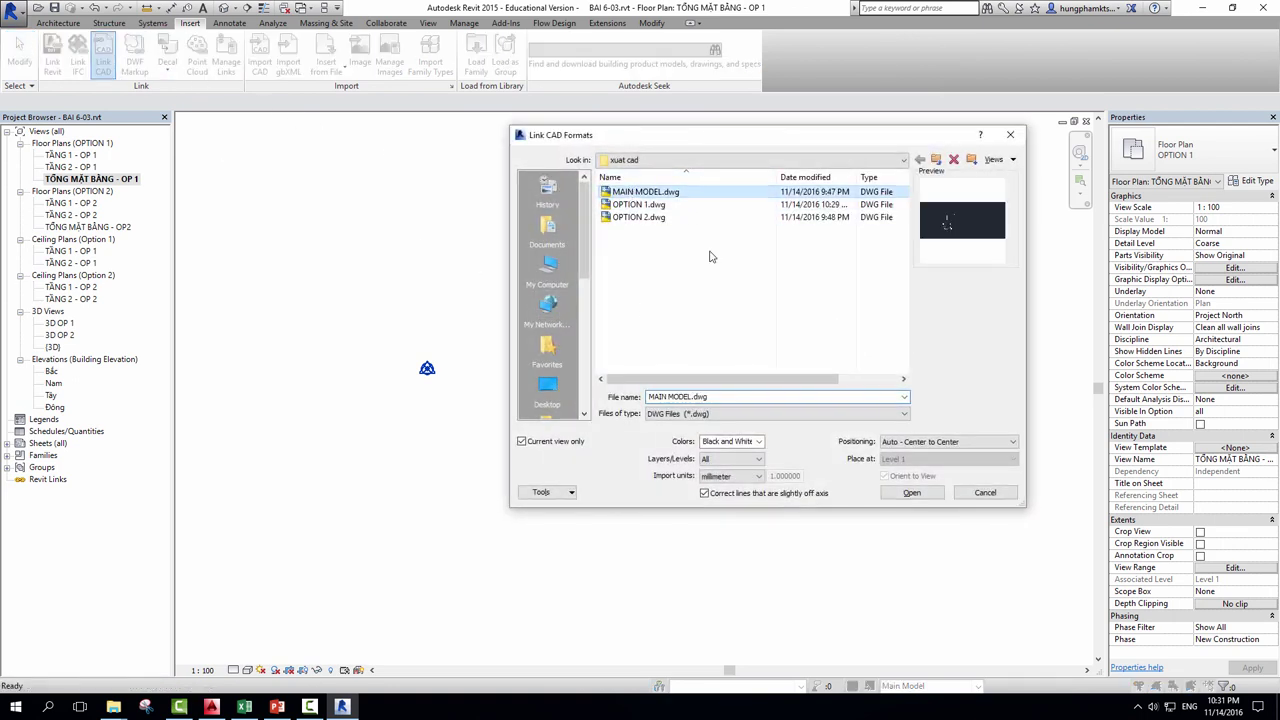
left_click(947, 441)
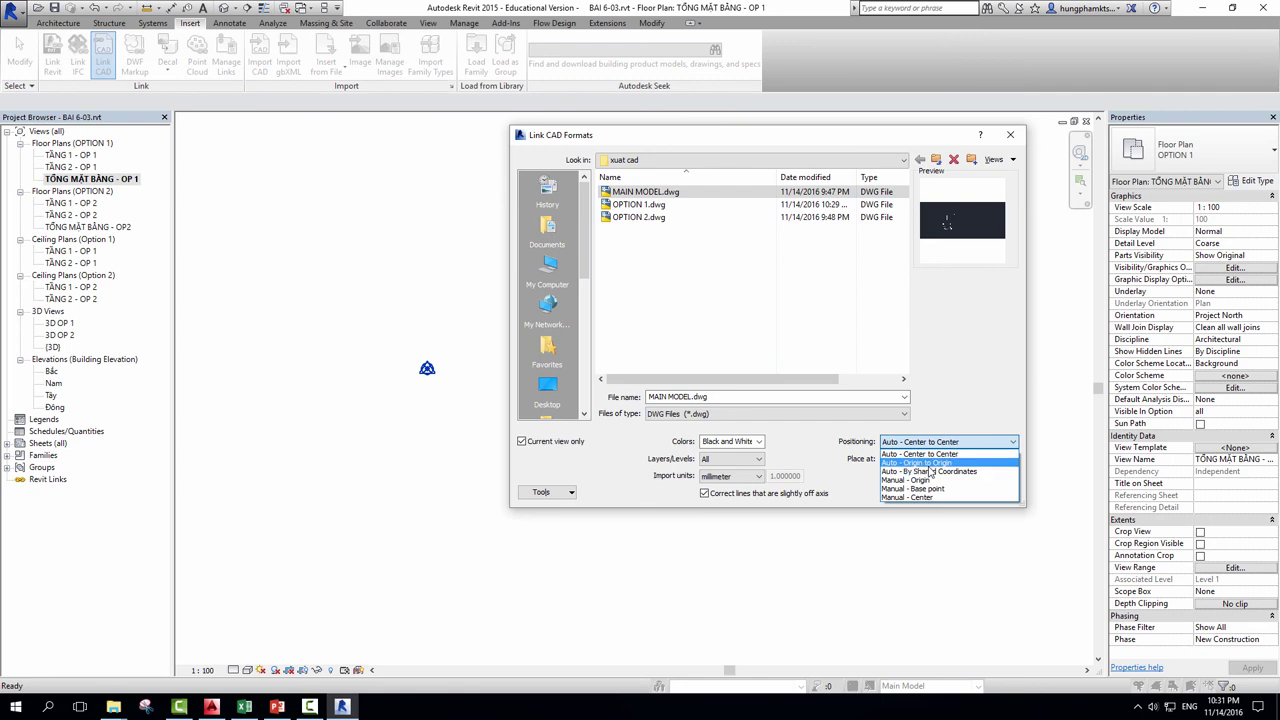
left_click(930, 463)
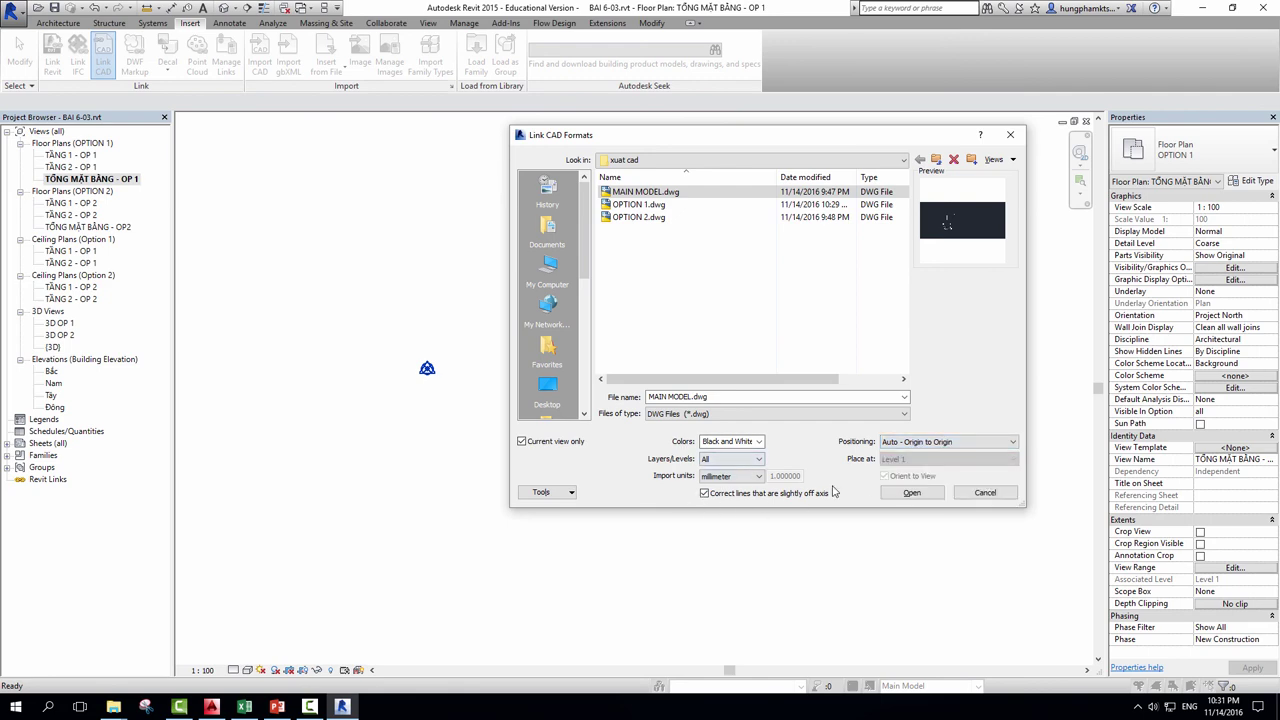
left_click(908, 492)
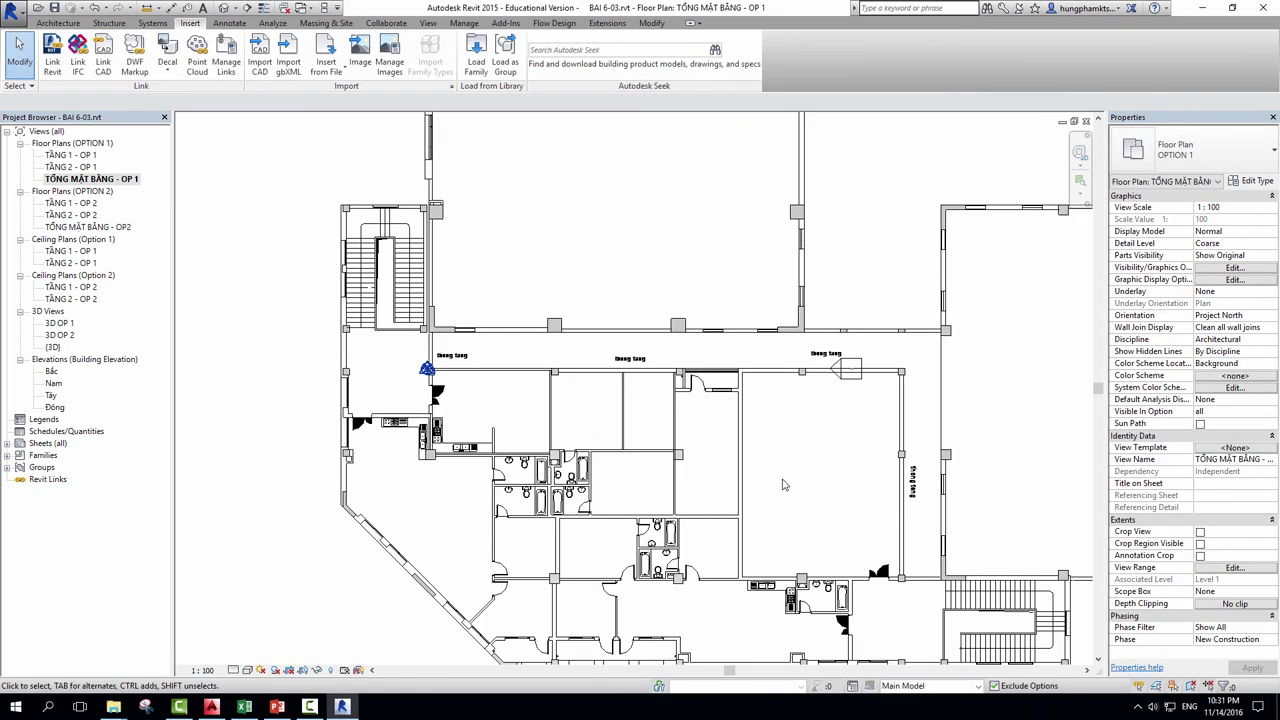
Step: Zoom and pan so the linked MAIN MODEL drawing fits the view
scroll(390, 350, "up", 2)
scroll(390, 350, "up", 2)
scroll(390, 350, "up", 2)
scroll(527, 405, "up", 2)
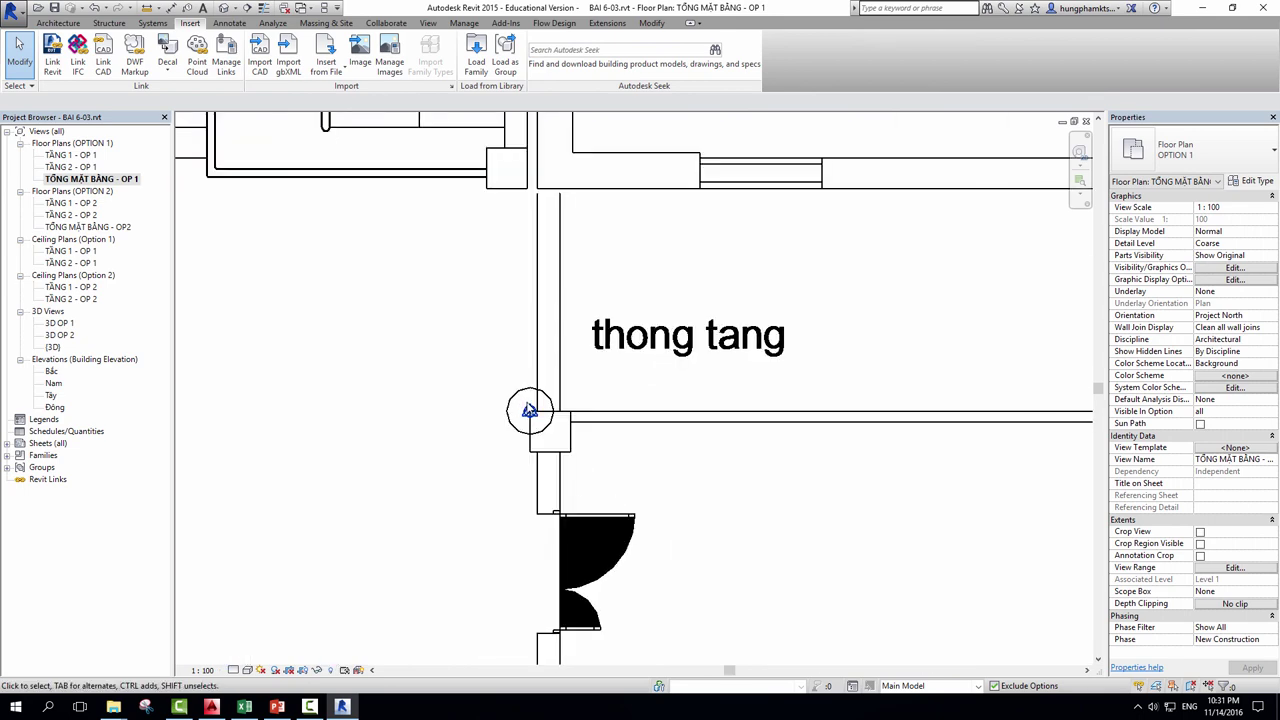
scroll(529, 600, "down", 2)
scroll(400, 300, "down", 1)
scroll(500, 400, "down", 2)
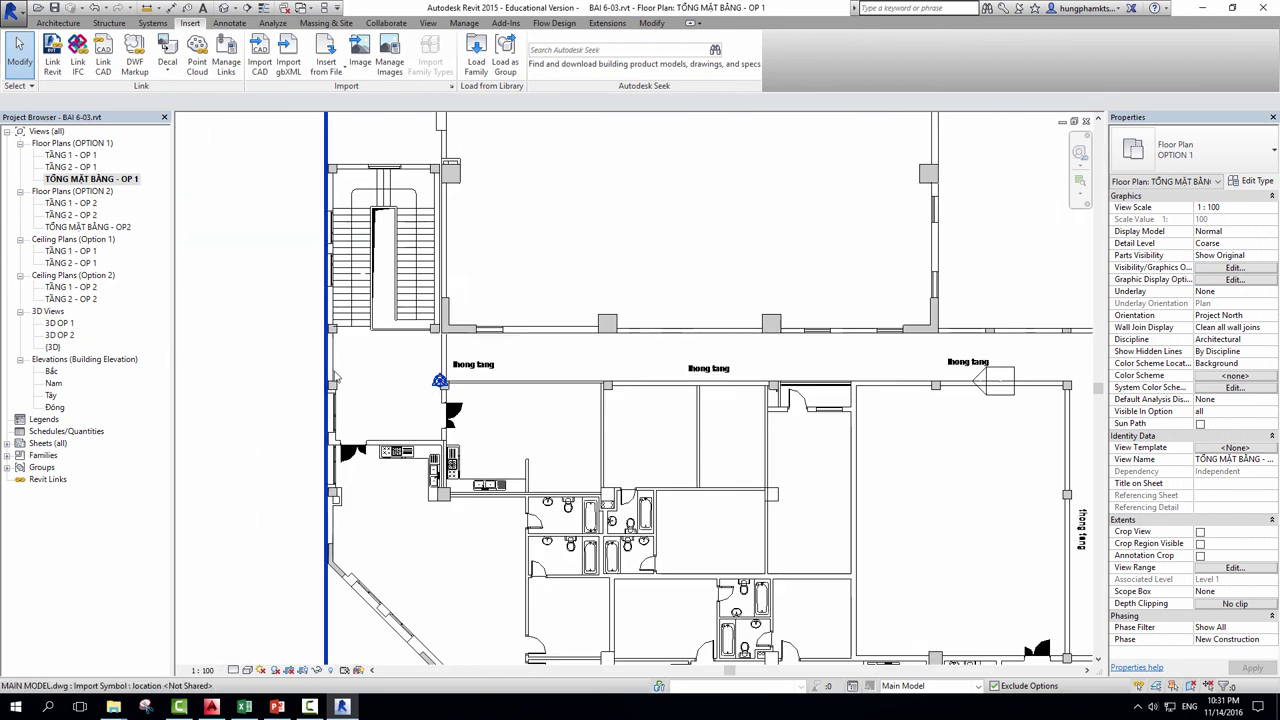
scroll(500, 400, "down", 2)
scroll(560, 430, "down", 1)
scroll(573, 449, "down", 1)
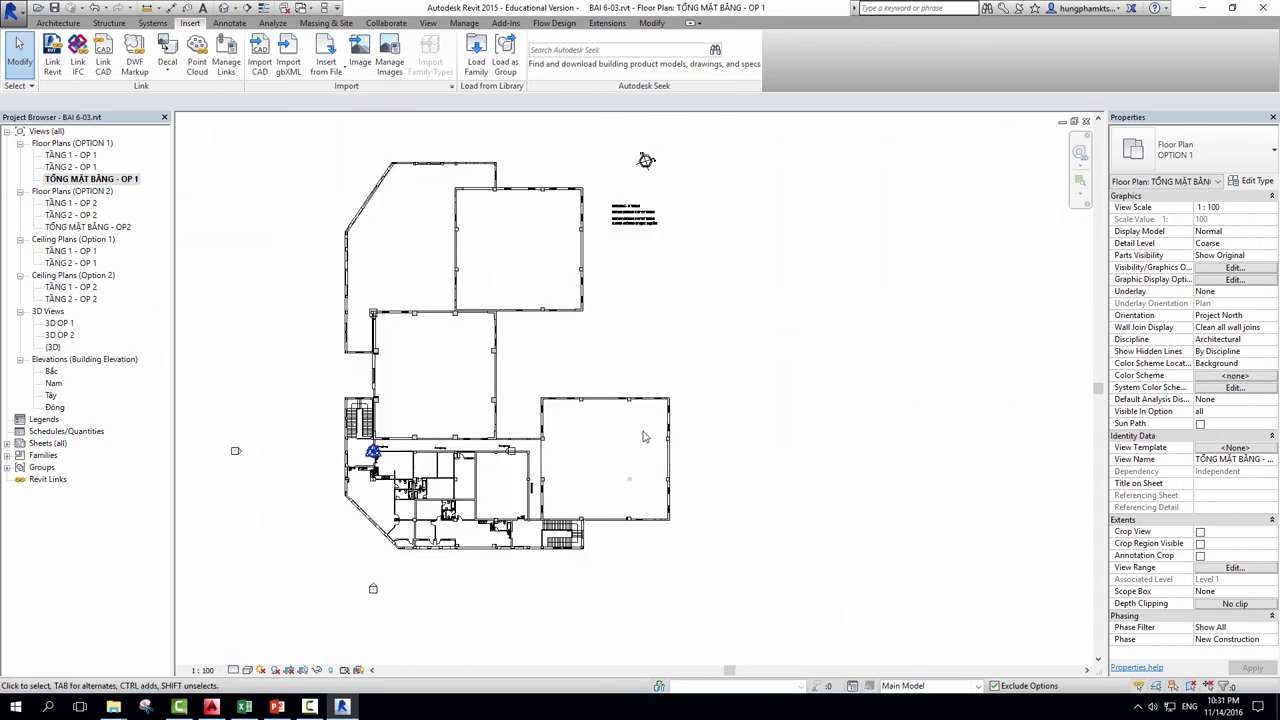
middle_click_drag(661, 441, 657, 491)
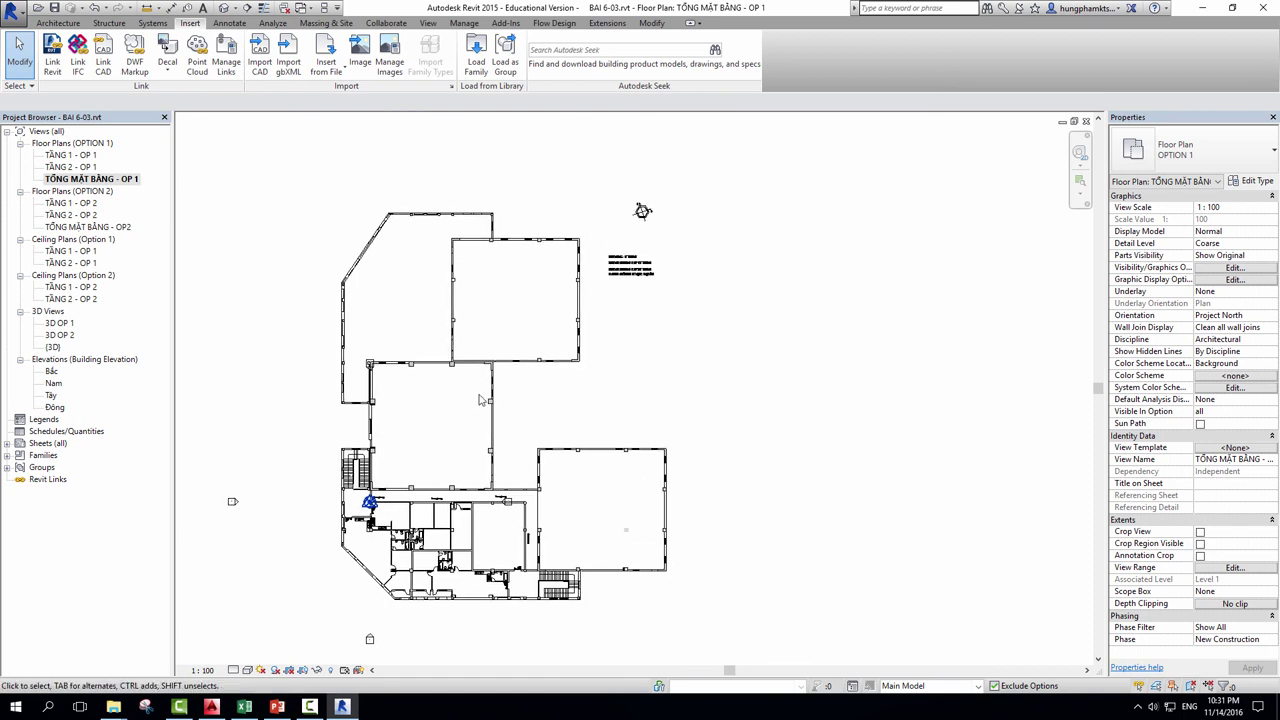